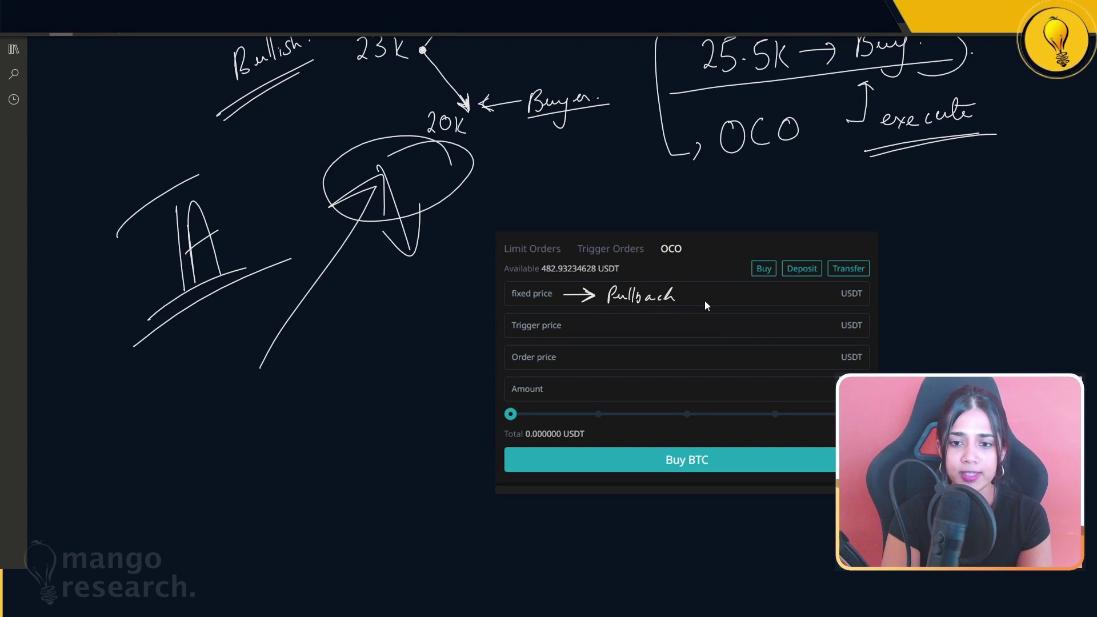
# Step: Handwrite "20K" after "Pullback" in the fixed price row of the pasted OCO form
pyautogui.scroll(2, 618, 309)
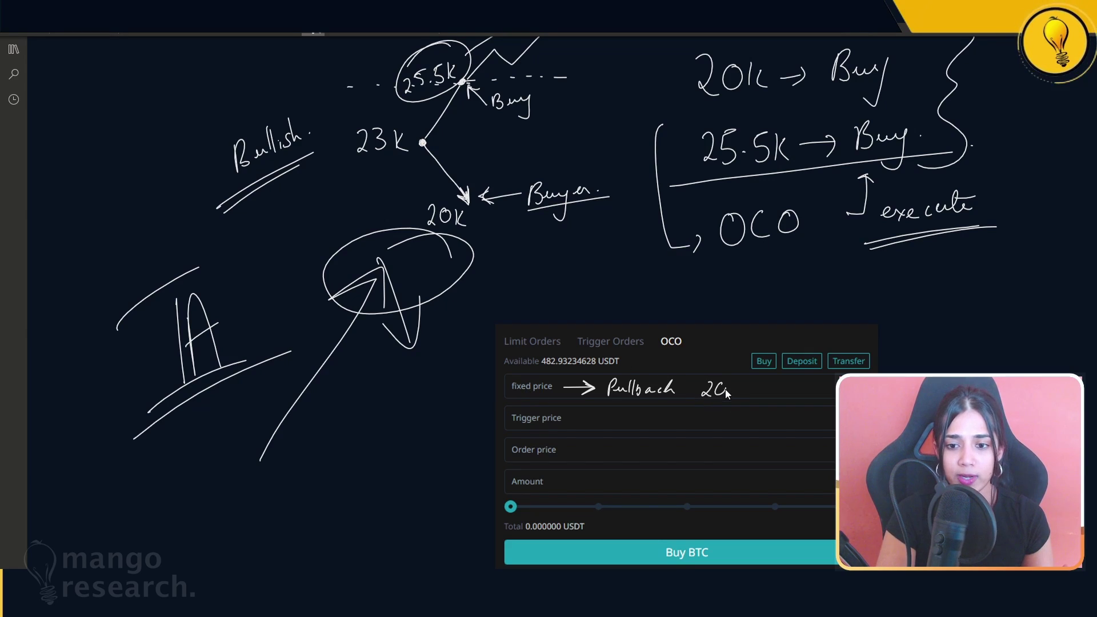
pyautogui.moveTo(727, 393); pyautogui.dragTo(725, 383)
pyautogui.moveTo(732, 382); pyautogui.dragTo(731, 395)
pyautogui.moveTo(741, 383); pyautogui.dragTo(740, 395)
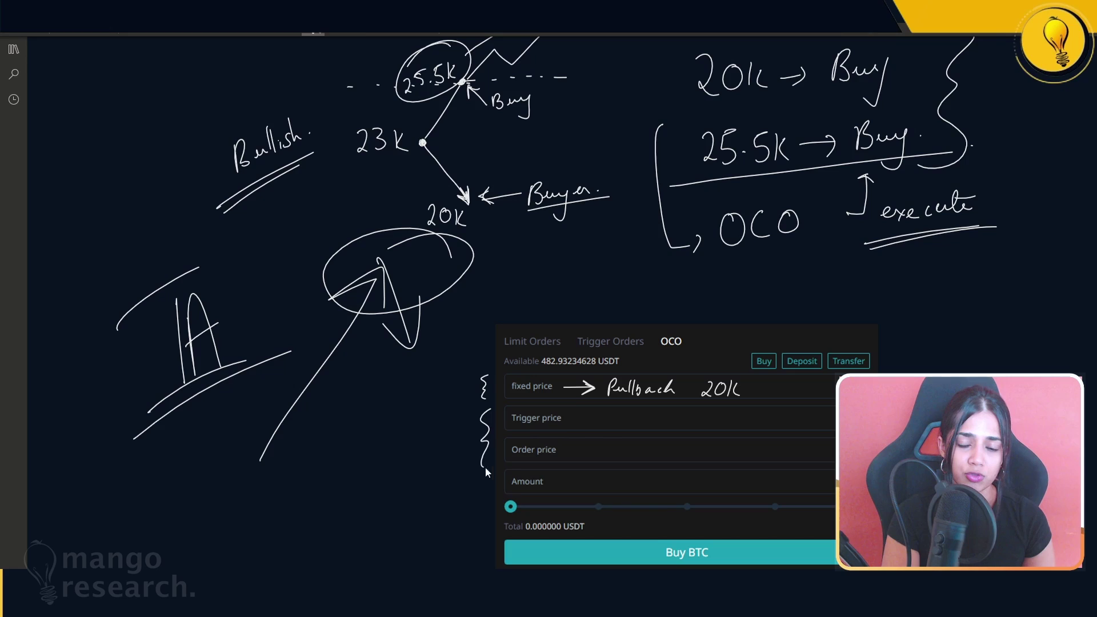
# Step: Mark the trigger and order price rows with arrows, bracket "25.5K → Buy", and handwrite "25.5K" beside Trigger price
pyautogui.moveTo(498, 421); pyautogui.dragTo(505, 452)
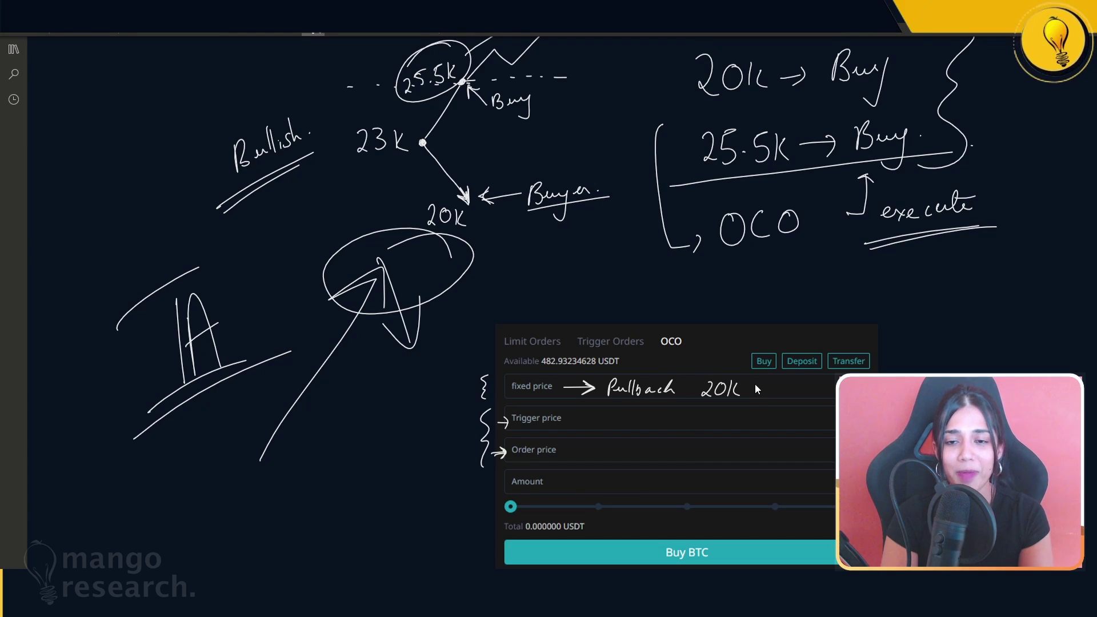
pyautogui.click(571, 416)
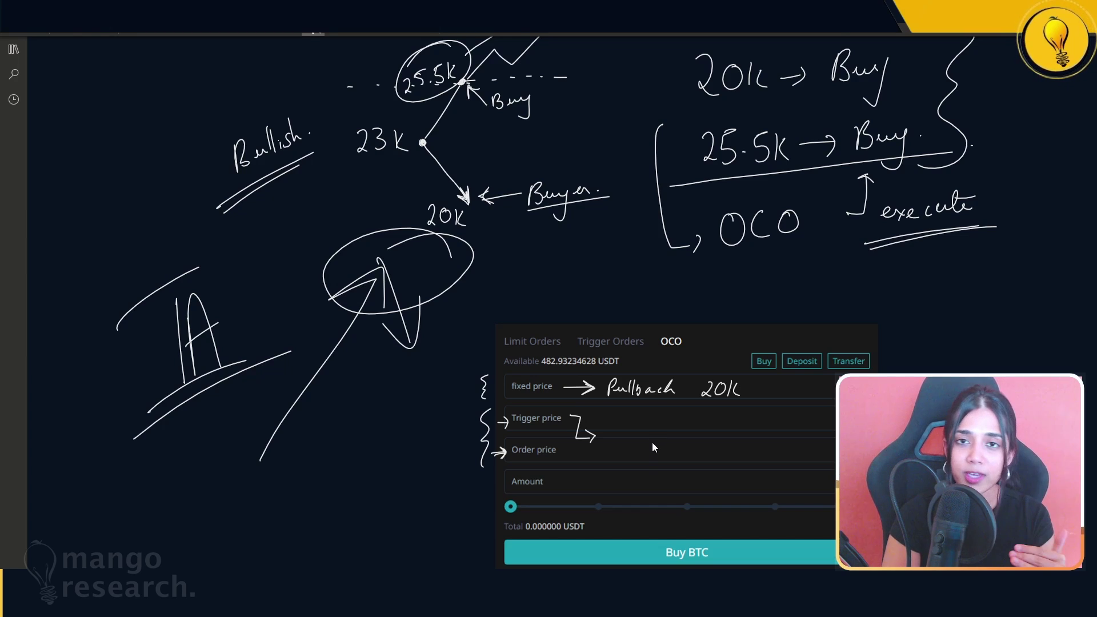
pyautogui.moveTo(985, 371)
pyautogui.mouseDown()
pyautogui.moveTo(1016, 337)
pyautogui.moveTo(1015, 355)
pyautogui.mouseUp()
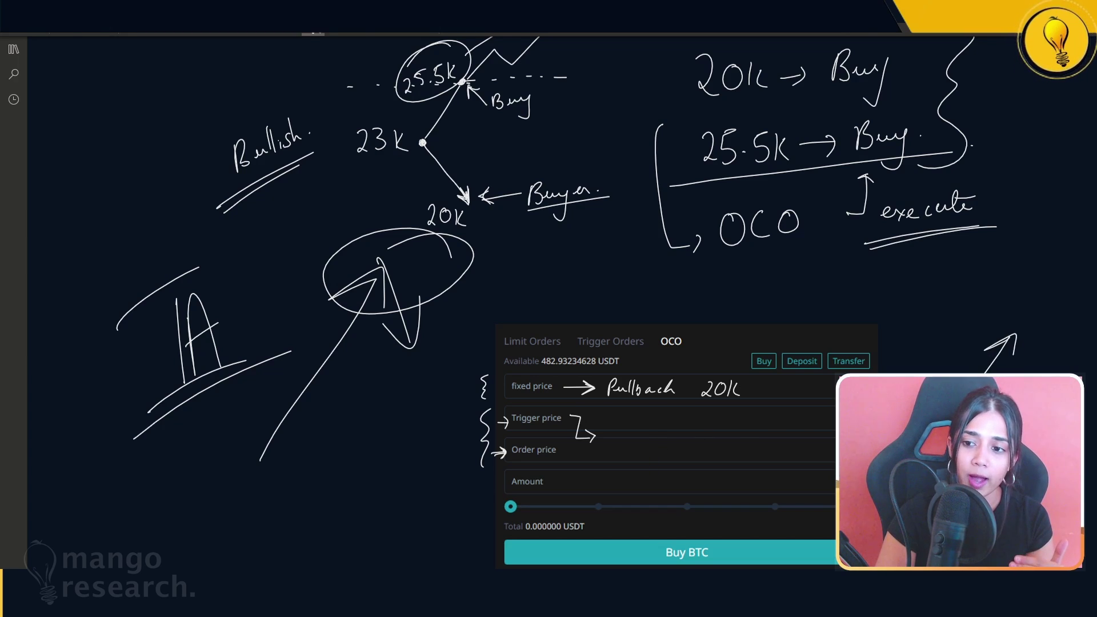
pyautogui.moveTo(703, 123)
pyautogui.mouseDown()
pyautogui.moveTo(684, 137)
pyautogui.moveTo(713, 176)
pyautogui.mouseUp()
pyautogui.moveTo(623, 418)
pyautogui.mouseDown()
pyautogui.moveTo(616, 436)
pyautogui.moveTo(640, 429)
pyautogui.mouseUp()
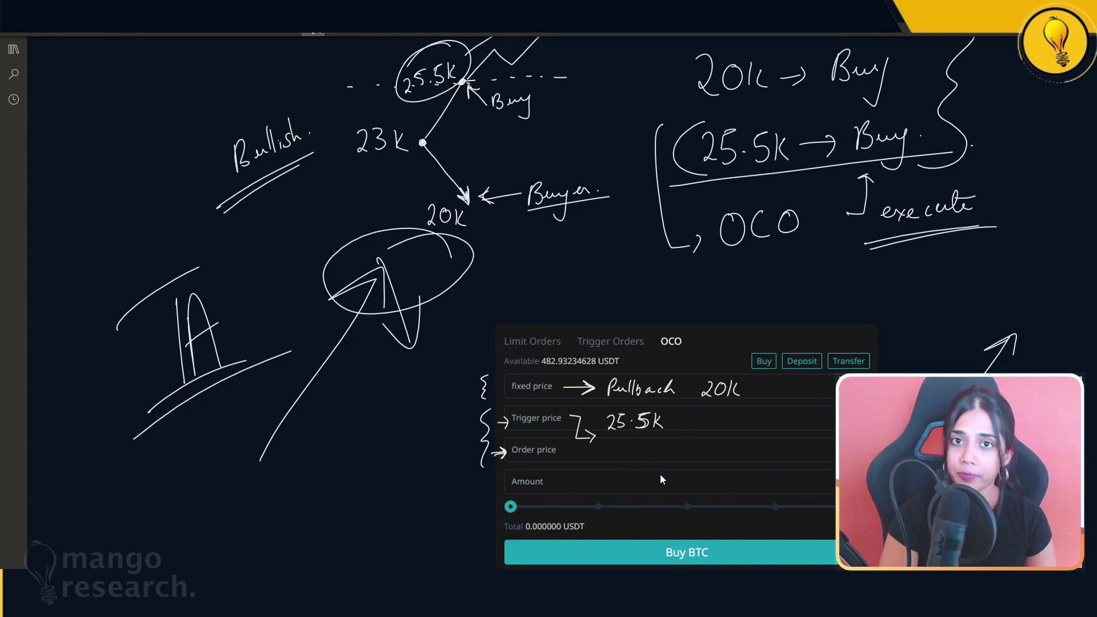
# Step: Handwrite an underlined "25.49K" with an arrow beside Order price, and "1 BTC" beside Amount
pyautogui.moveTo(578, 440)
pyautogui.mouseDown()
pyautogui.moveTo(574, 455)
pyautogui.moveTo(598, 454)
pyautogui.mouseUp()
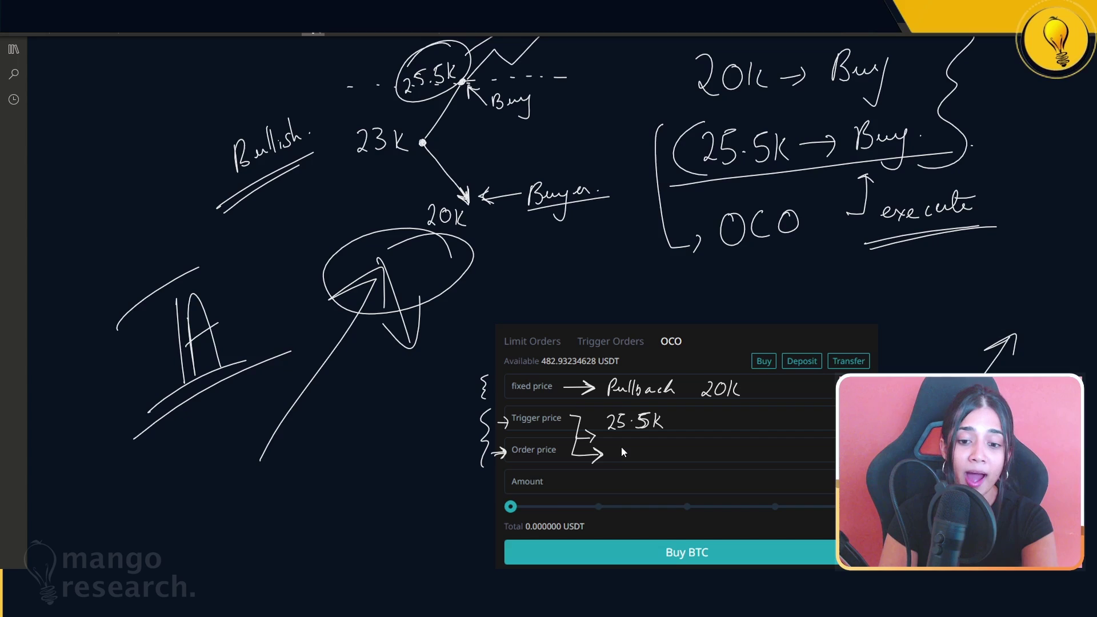
pyautogui.moveTo(631, 445)
pyautogui.mouseDown()
pyautogui.moveTo(623, 460)
pyautogui.moveTo(696, 464)
pyautogui.mouseUp()
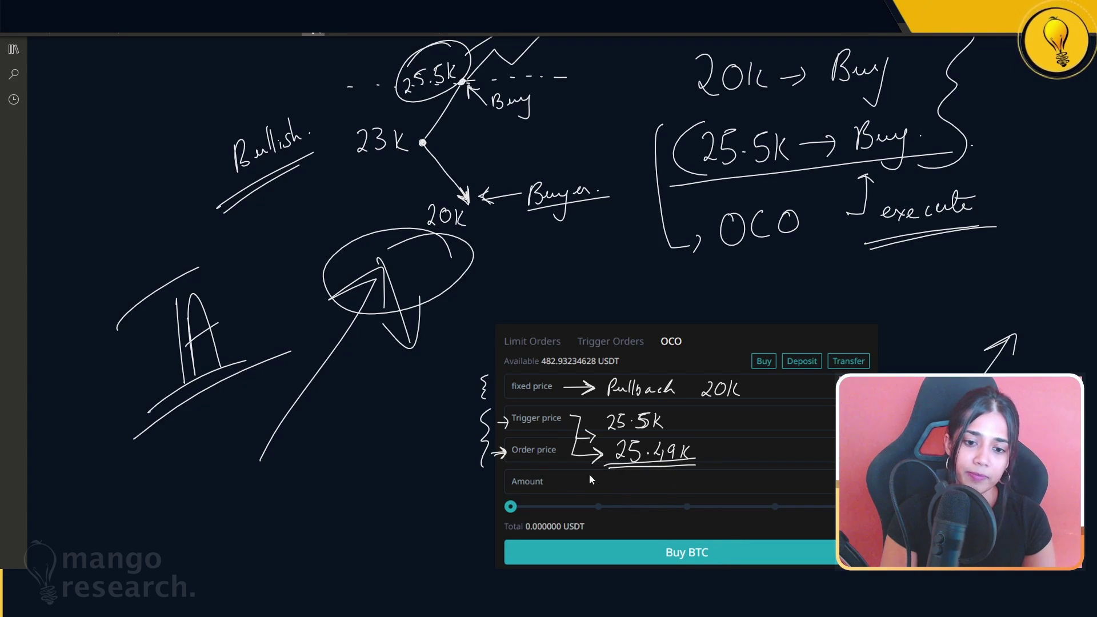
pyautogui.moveTo(569, 479)
pyautogui.mouseDown()
pyautogui.moveTo(569, 490)
pyautogui.moveTo(590, 487)
pyautogui.mouseUp()
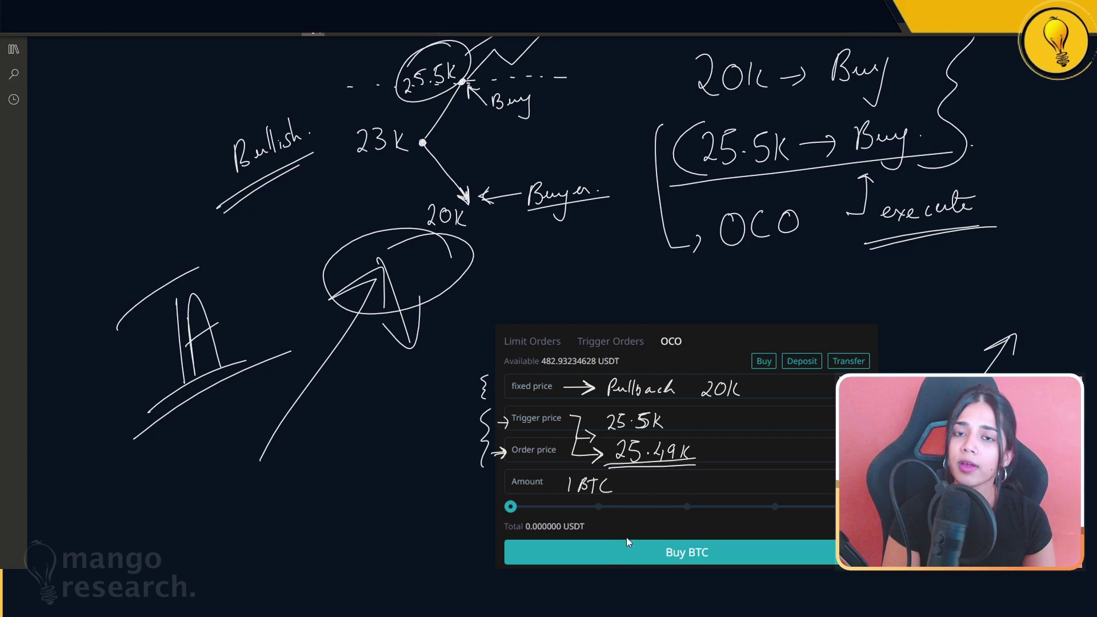
# Step: Draw arrows linking the Amount row to the fixed price row and to the trigger and order price rows
pyautogui.moveTo(908, 360); pyautogui.dragTo(918, 372)
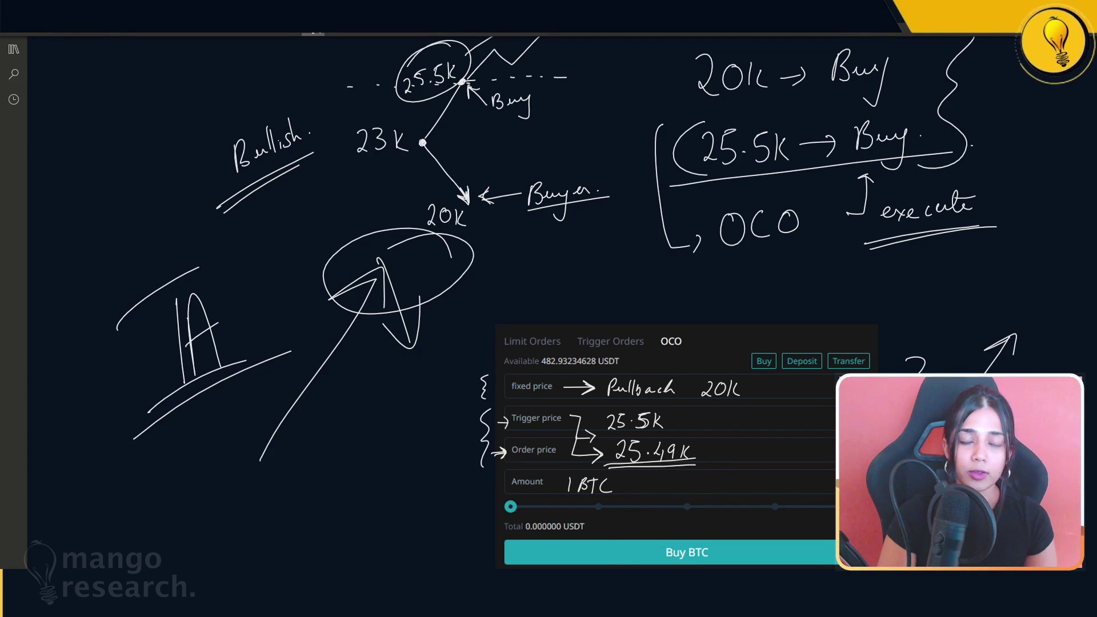
pyautogui.moveTo(487, 484); pyautogui.dragTo(448, 490)
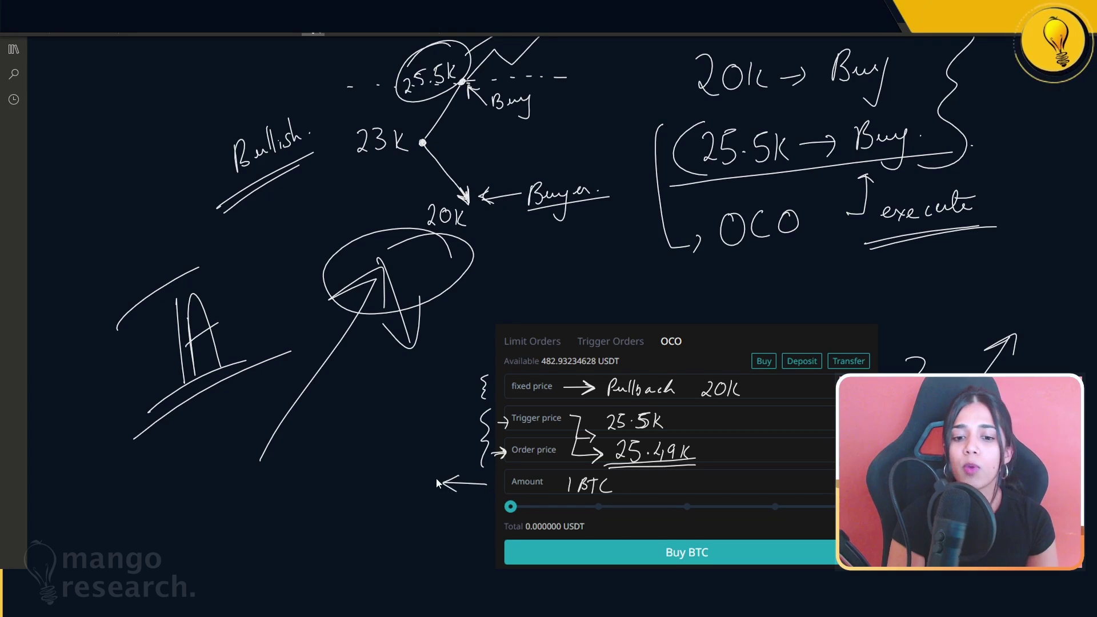
pyautogui.moveTo(437, 481)
pyautogui.mouseDown()
pyautogui.moveTo(403, 394)
pyautogui.moveTo(448, 387)
pyautogui.mouseUp()
pyautogui.moveTo(443, 467)
pyautogui.mouseDown()
pyautogui.moveTo(425, 435)
pyautogui.moveTo(457, 427)
pyautogui.mouseUp()
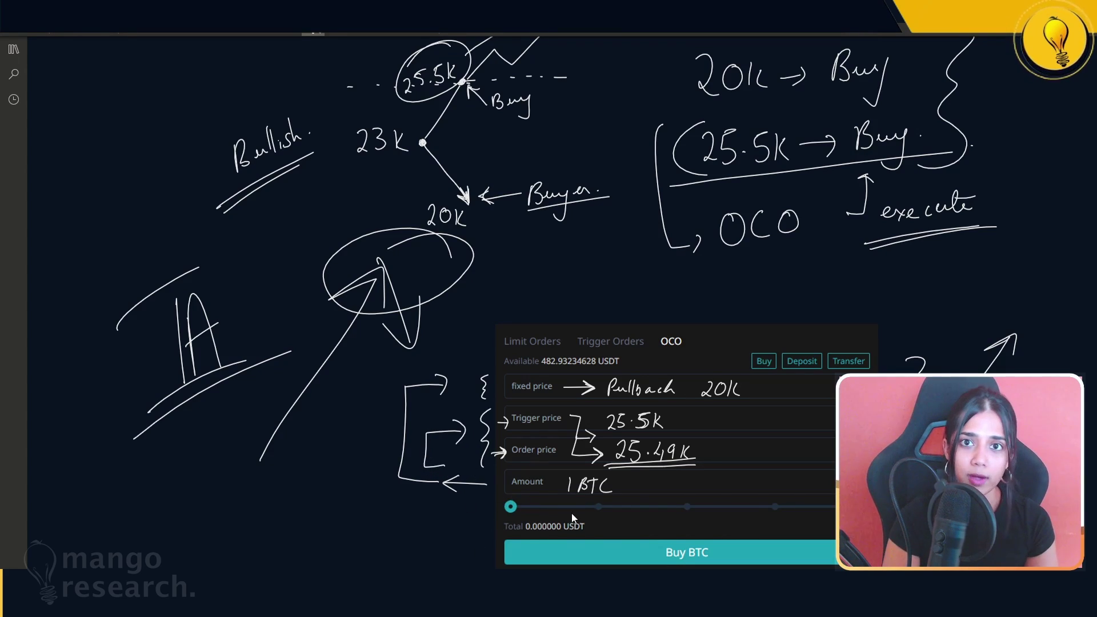
pyautogui.moveTo(680, 484)
pyautogui.mouseDown()
pyautogui.moveTo(668, 486)
pyautogui.moveTo(699, 485)
pyautogui.mouseUp()
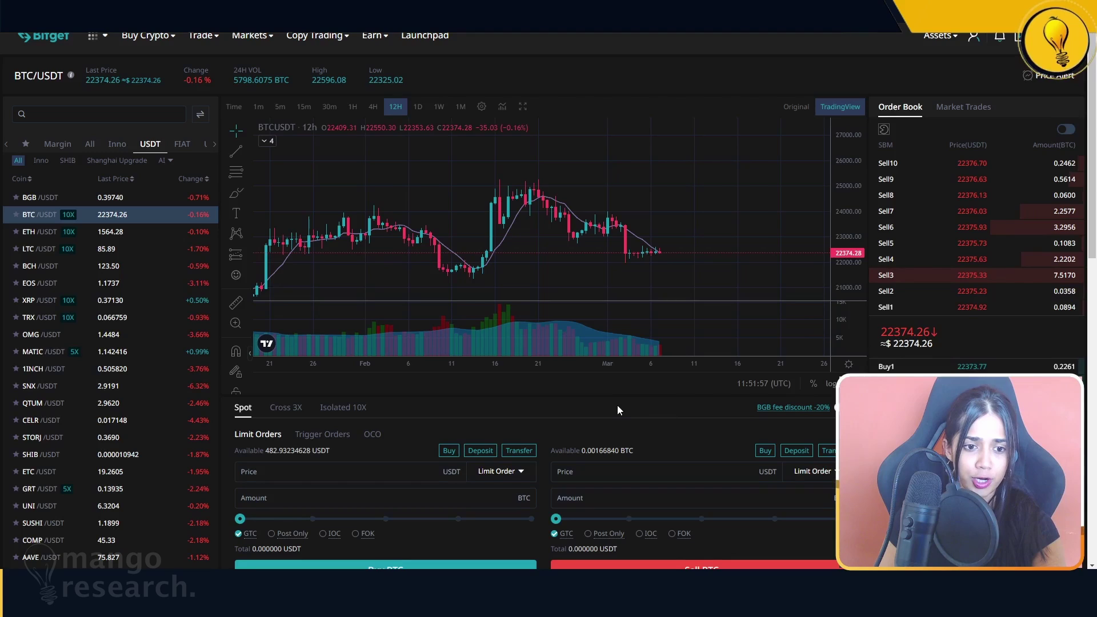
# Step: Show the OCO order form for spot BTC/USDT trading on Bitget
pyautogui.scroll(-1, 618, 405)
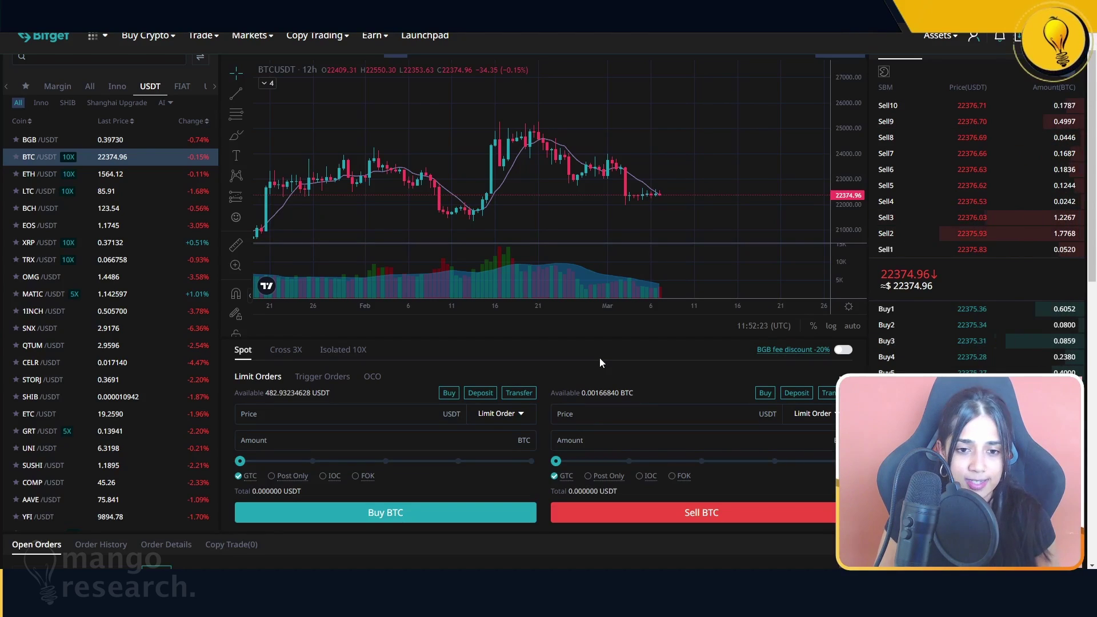
pyautogui.click(375, 379)
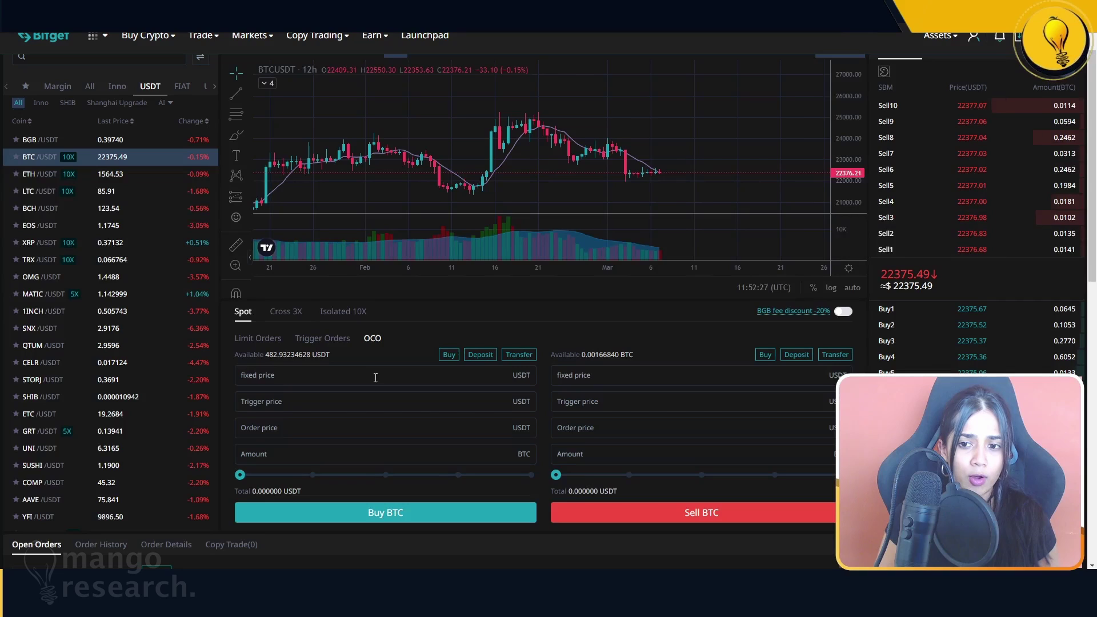
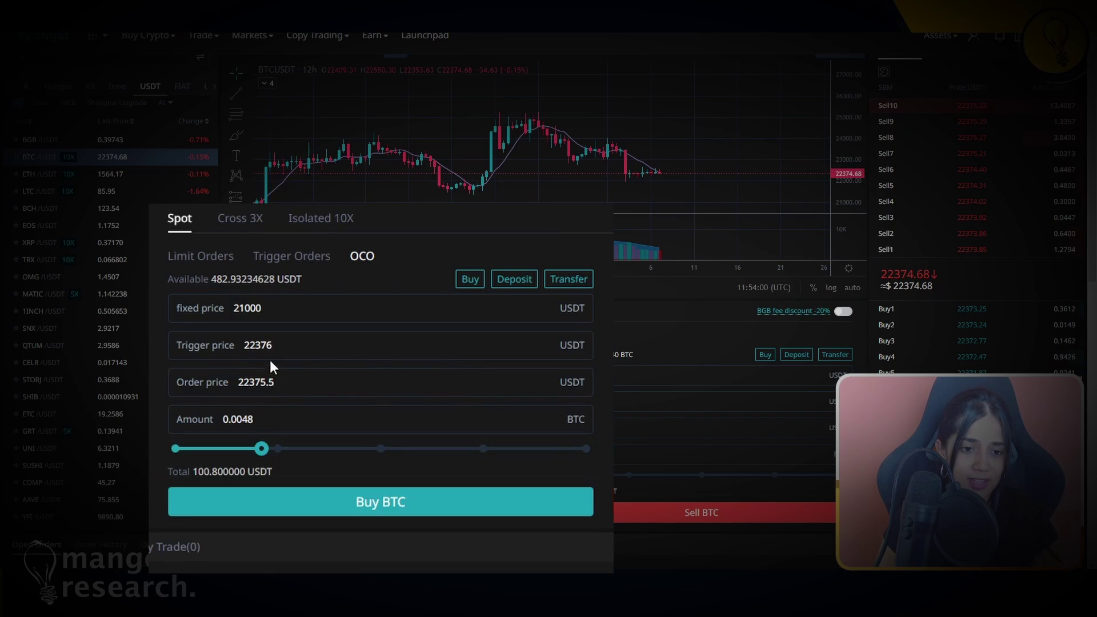
# Step: Review the fixed price, trigger price, order price and amount entered in the OCO buy form
pyautogui.moveTo(275, 308); pyautogui.dragTo(230, 312)
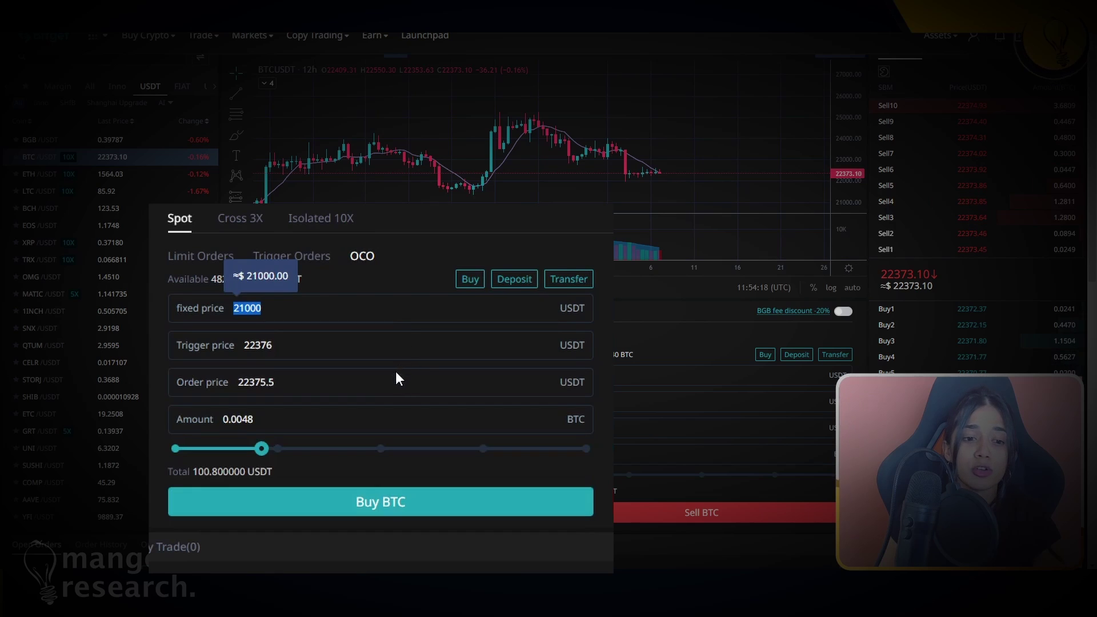
pyautogui.doubleClick(258, 345)
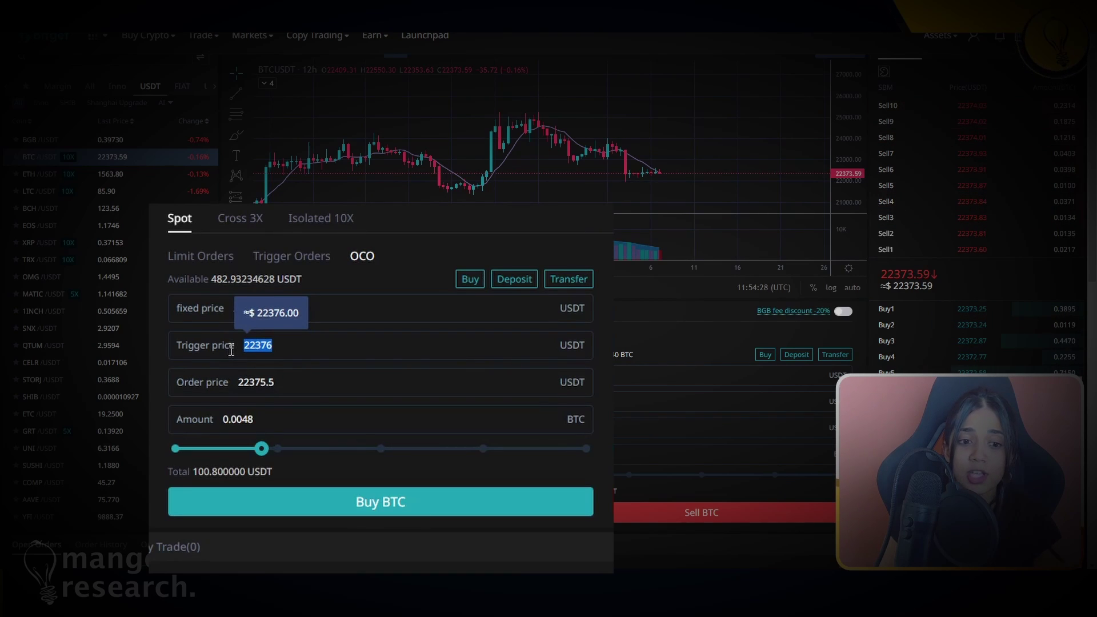
pyautogui.doubleClick(284, 379)
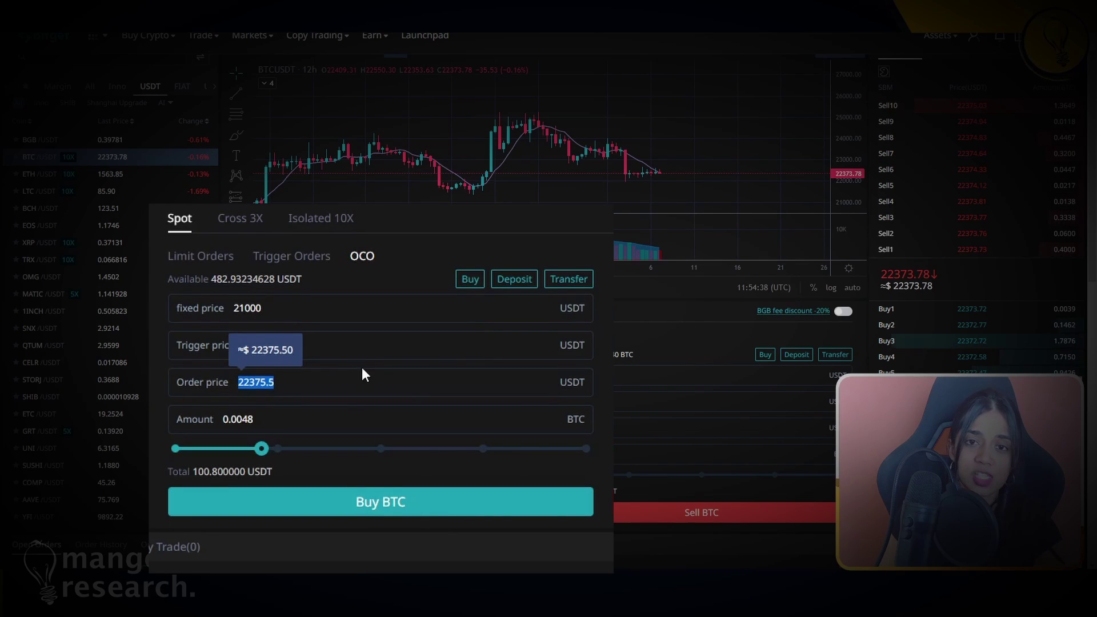
pyautogui.click(430, 262)
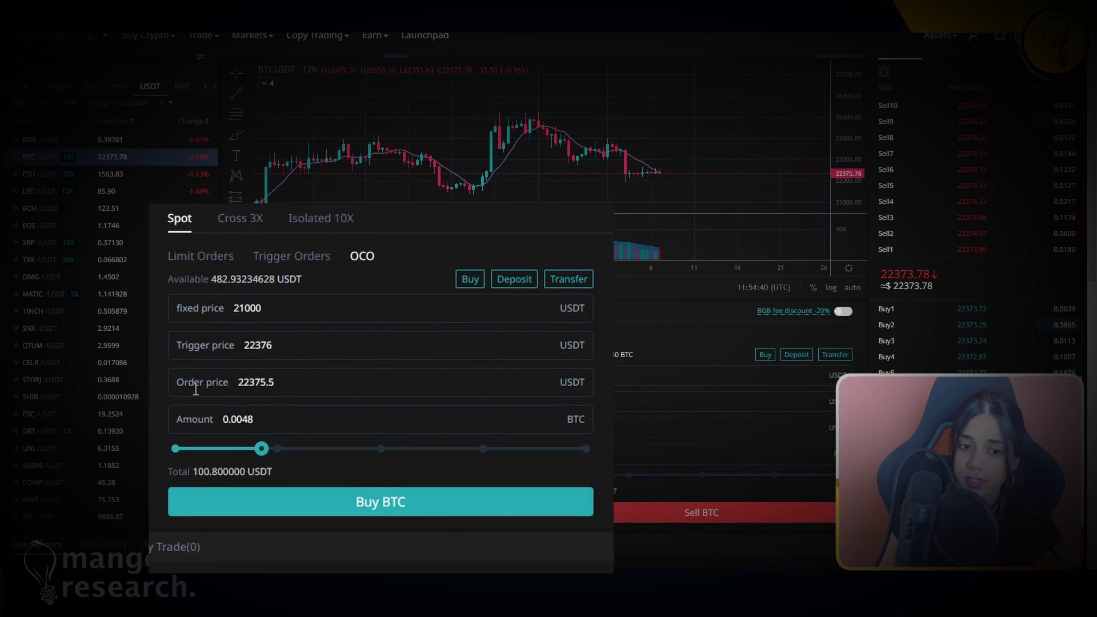
pyautogui.scroll(-1, 404, 480)
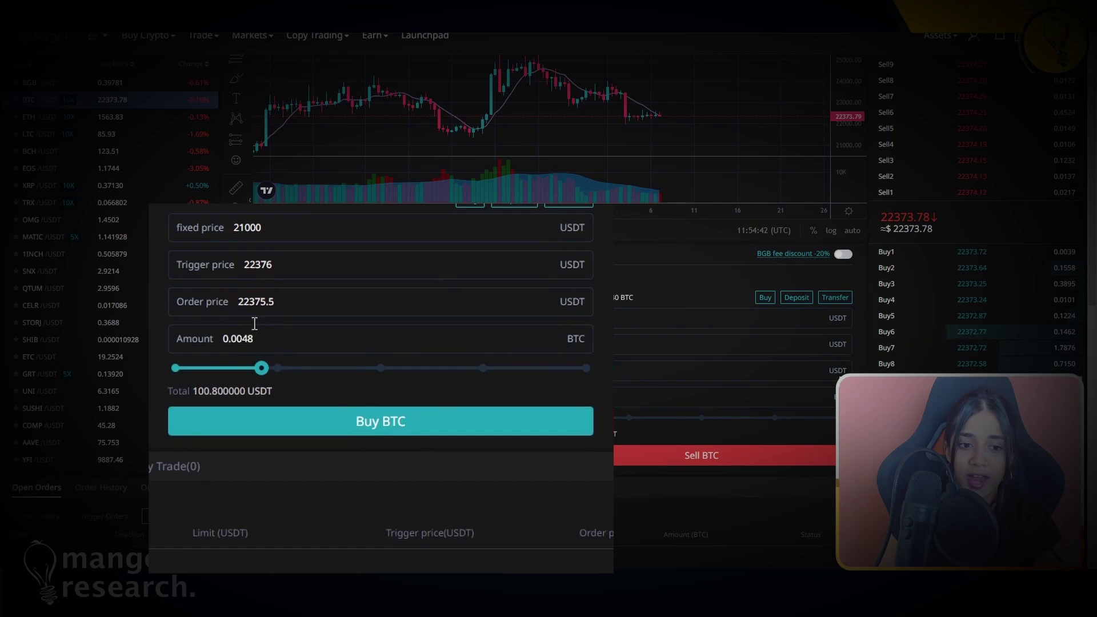
pyautogui.moveTo(272, 337); pyautogui.dragTo(231, 336)
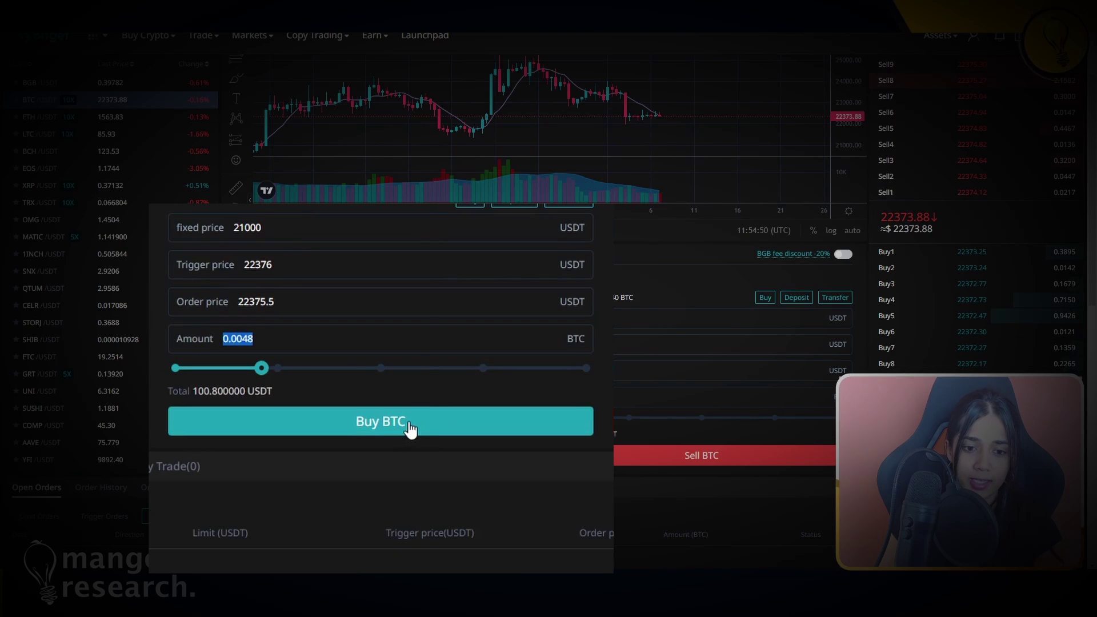
# Step: Submit and confirm the OCO buy order for 0.0048 BTC with fixed price 21000, trigger price 22376 and order price 22375.5
pyautogui.click(410, 429)
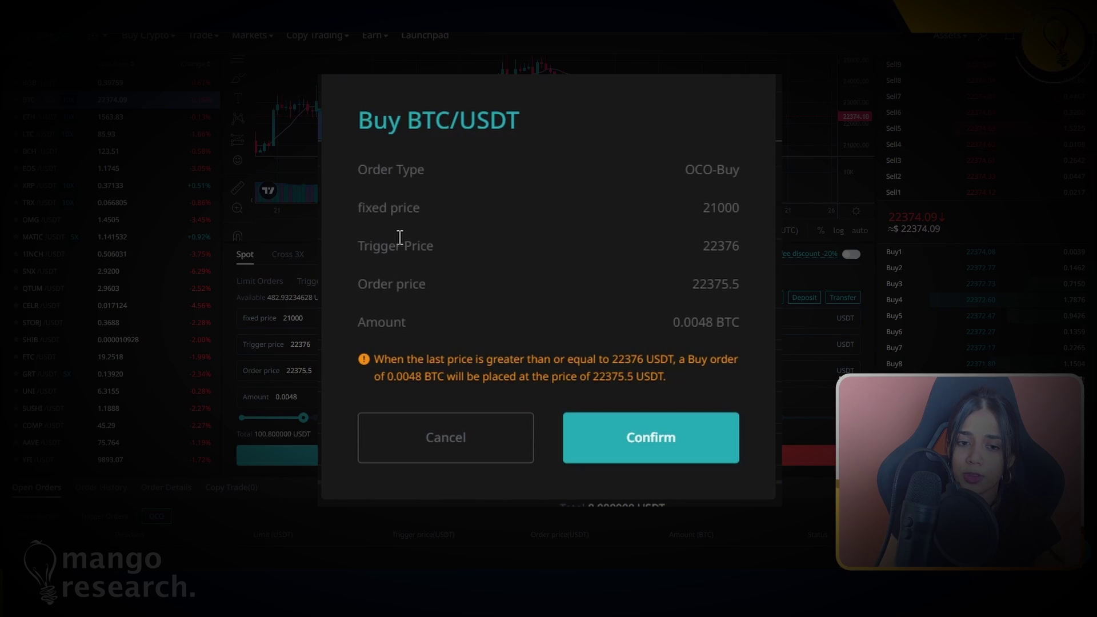
pyautogui.moveTo(668, 375); pyautogui.dragTo(370, 360)
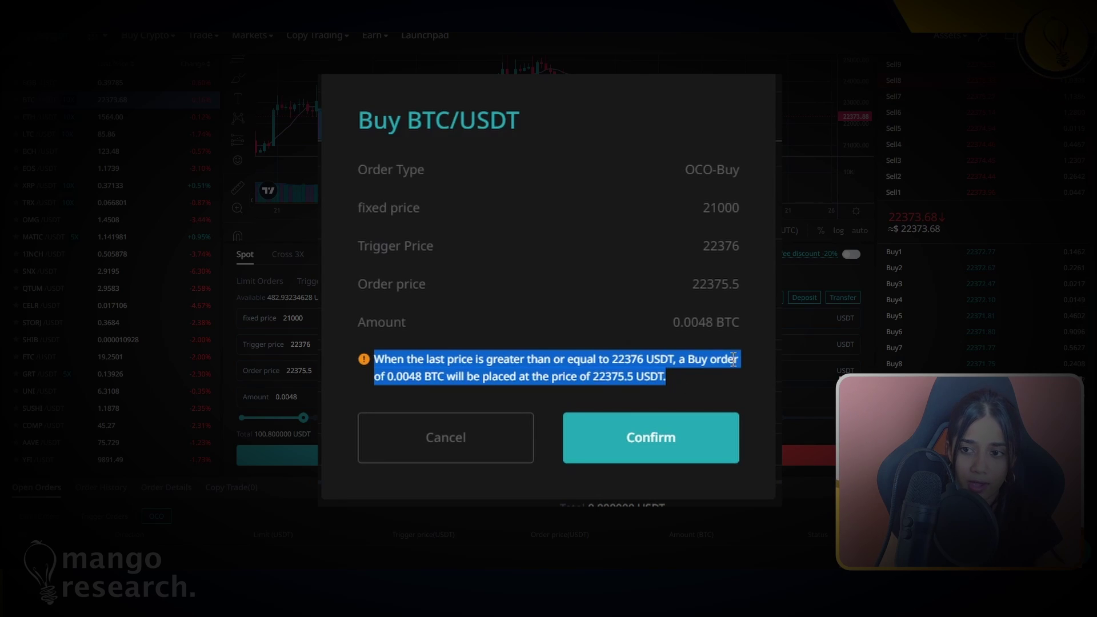
pyautogui.click(668, 456)
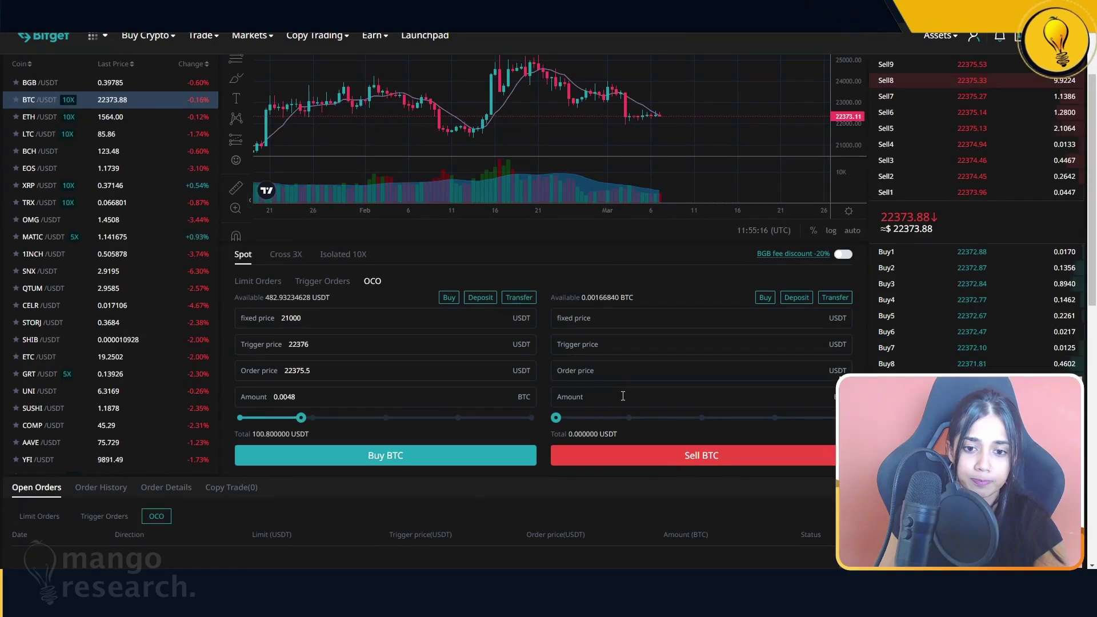
# Step: Examine the trigger price, order price, amount and limit of the placed order under the open OCO orders
pyautogui.scroll(-3, 628, 392)
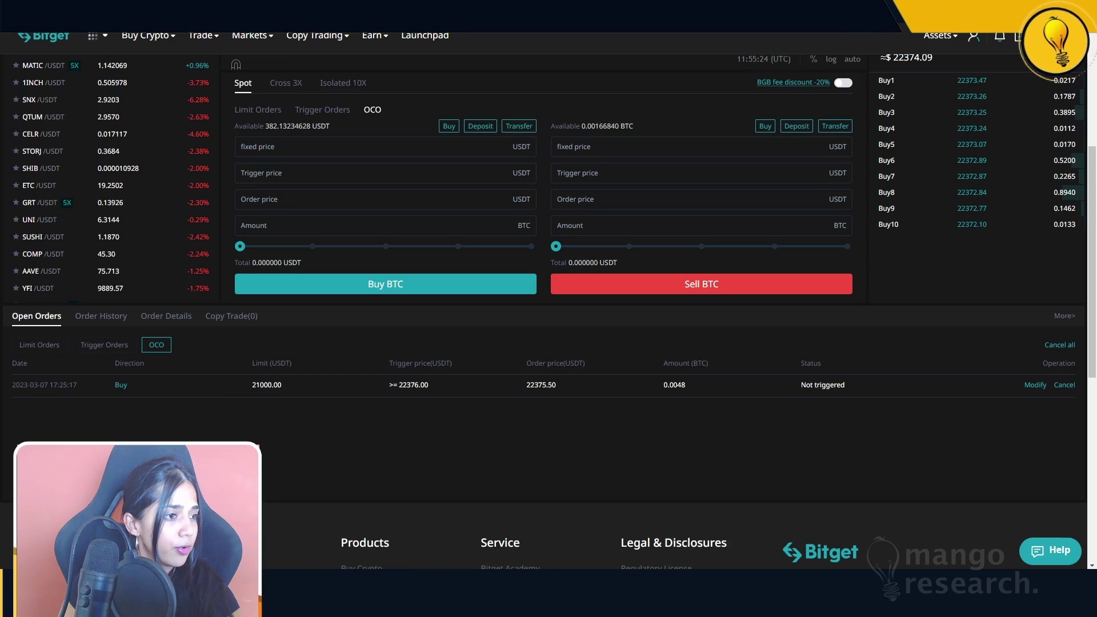
pyautogui.scroll(-1, 346, 298)
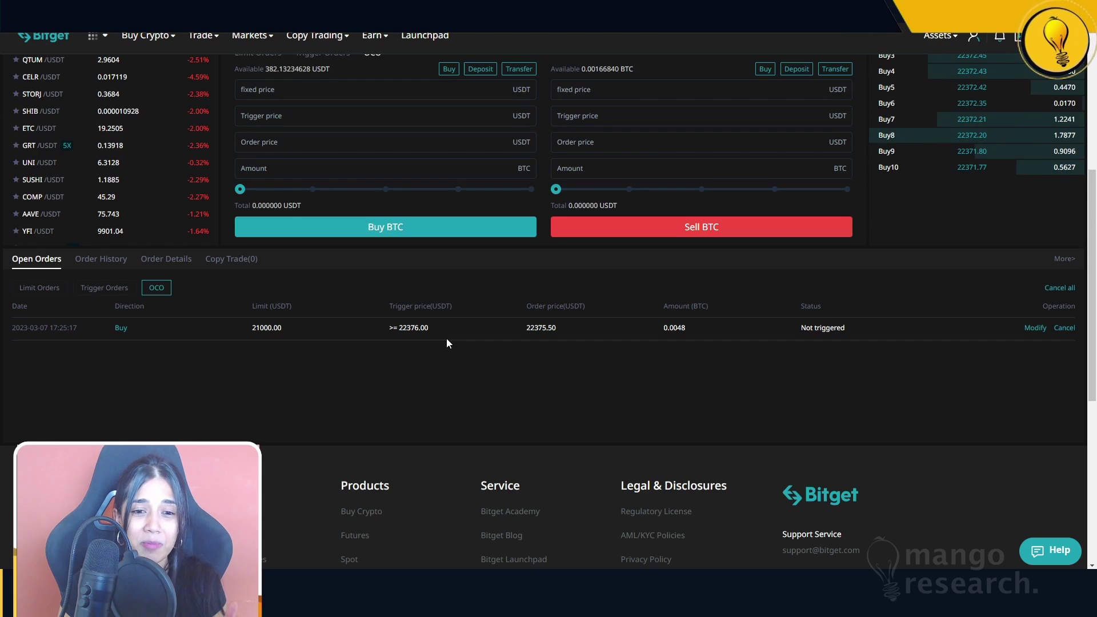
pyautogui.moveTo(441, 329); pyautogui.dragTo(397, 331)
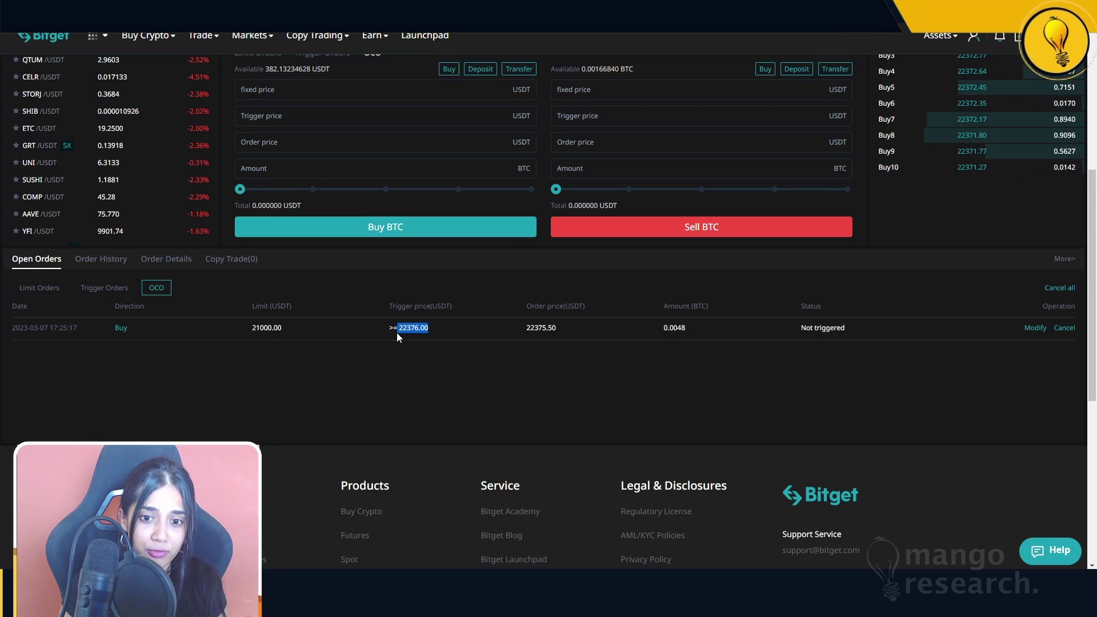
pyautogui.moveTo(568, 328); pyautogui.dragTo(547, 327)
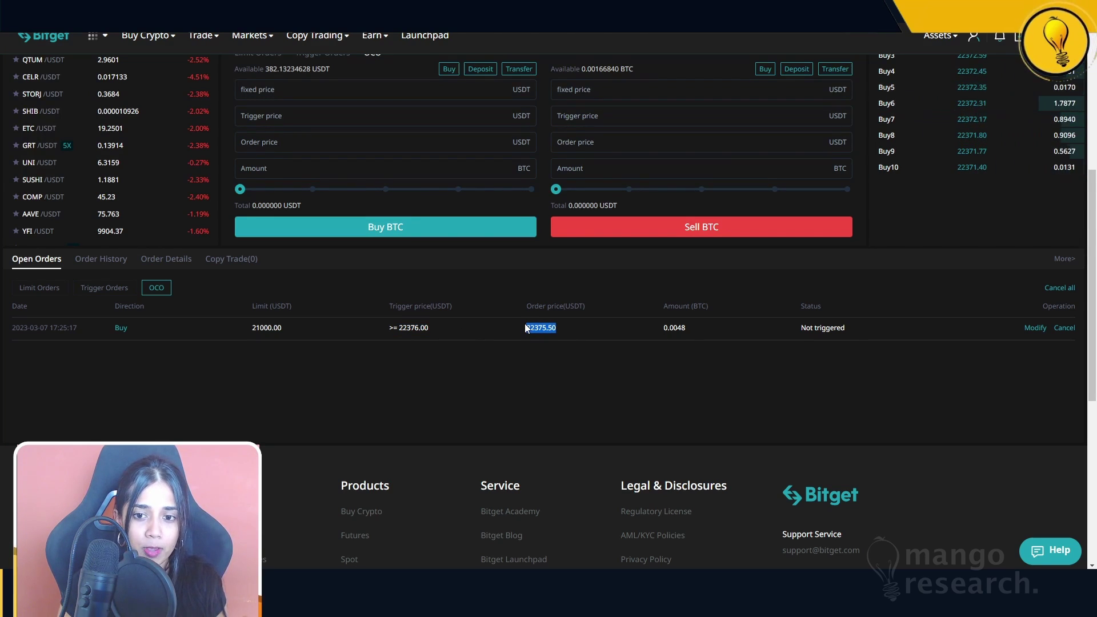
pyautogui.moveTo(693, 330); pyautogui.dragTo(658, 328)
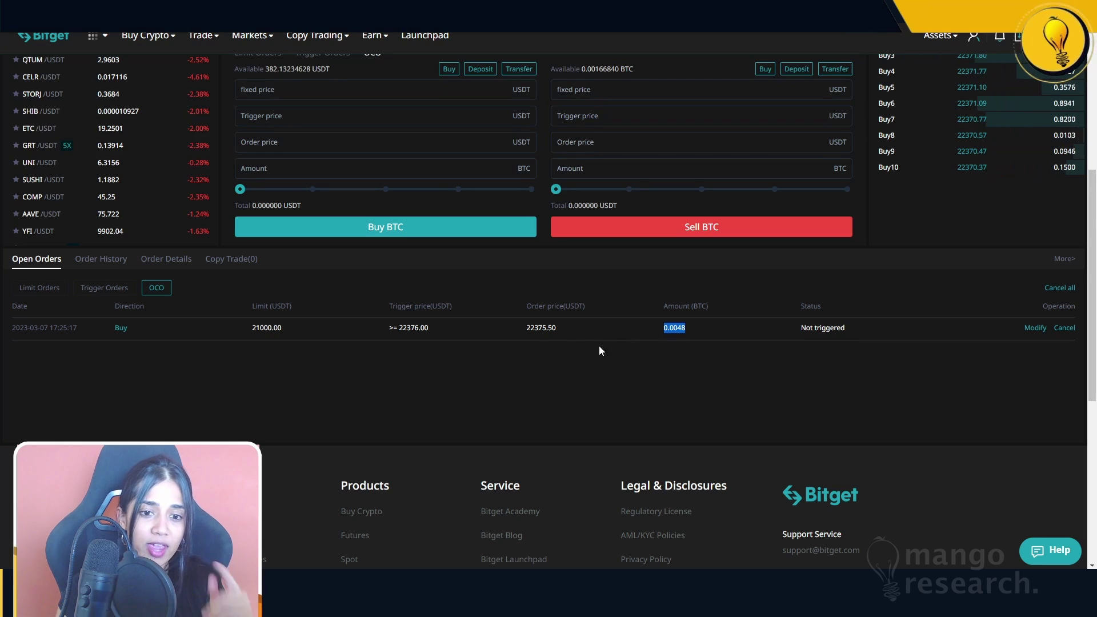
pyautogui.scroll(1, 443, 339)
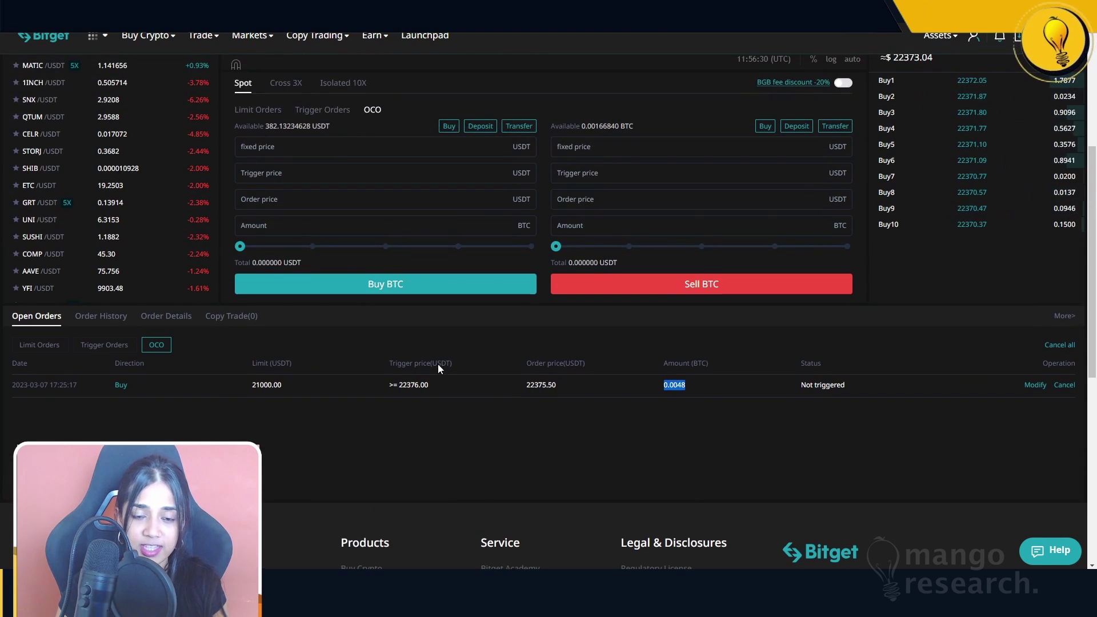
pyautogui.doubleClick(274, 385)
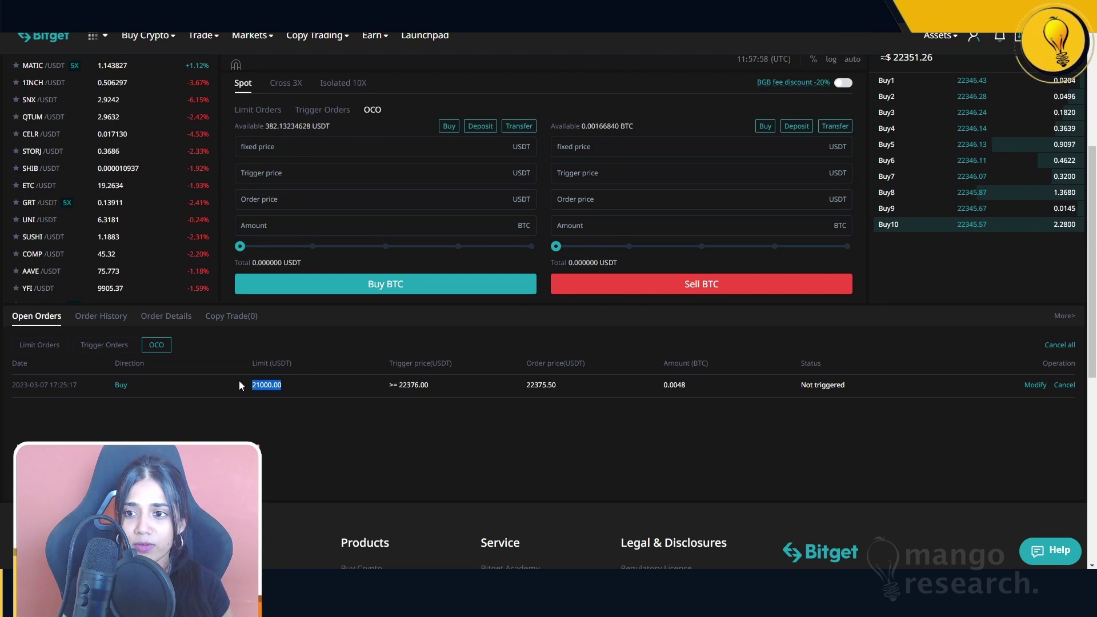
# Step: Check the BTC/USDT price chart and return to the open OCO order's status
pyautogui.scroll(2, 792, 383)
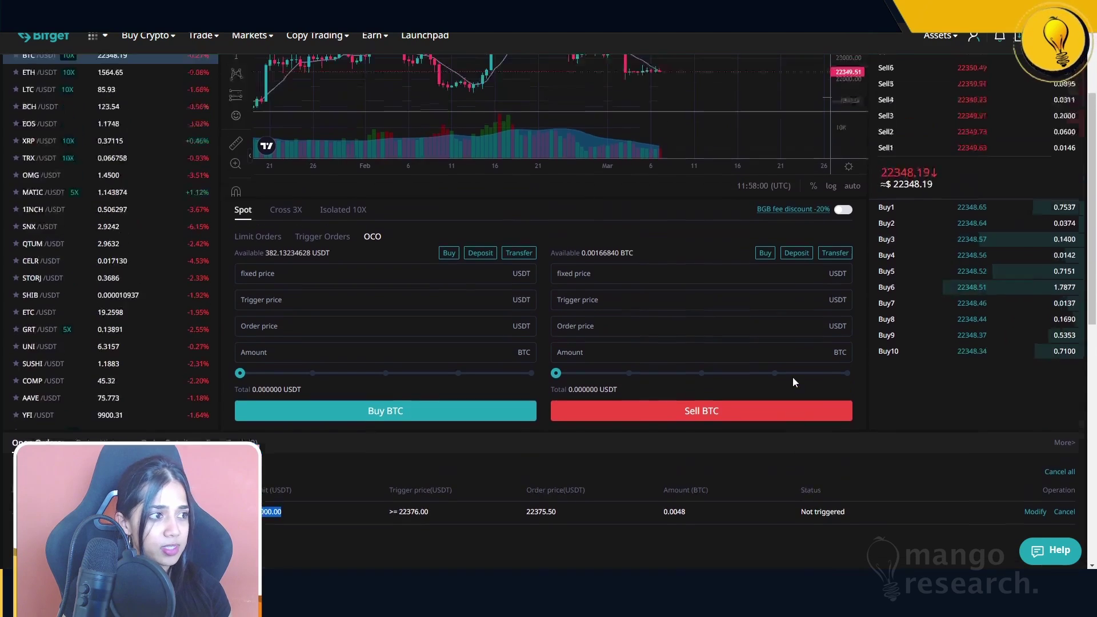
pyautogui.scroll(1, 793, 376)
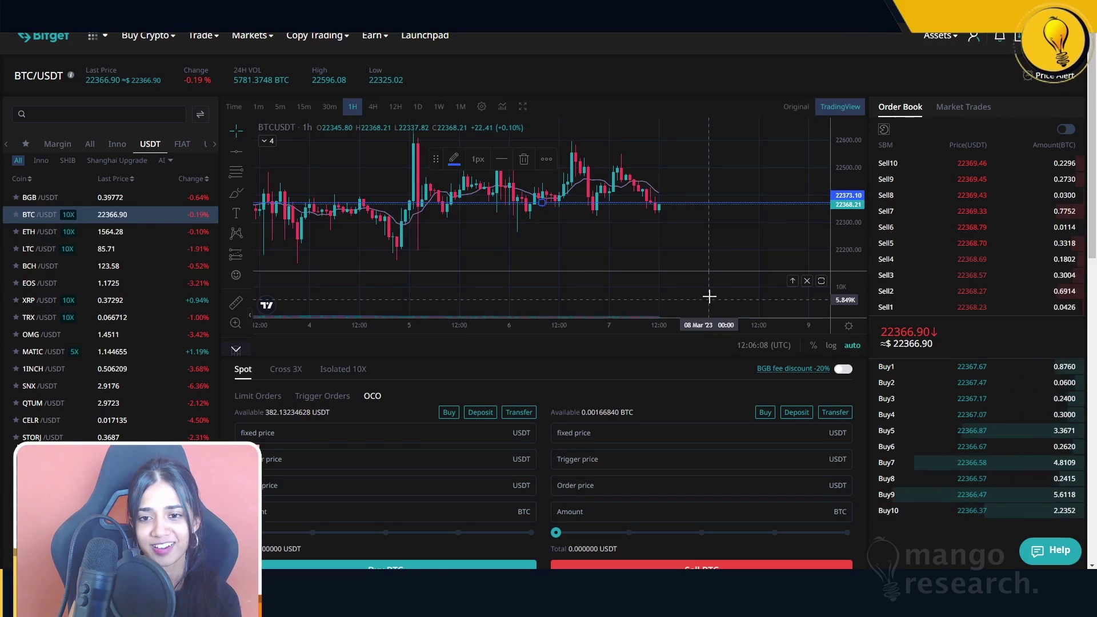
pyautogui.scroll(-3, 869, 411)
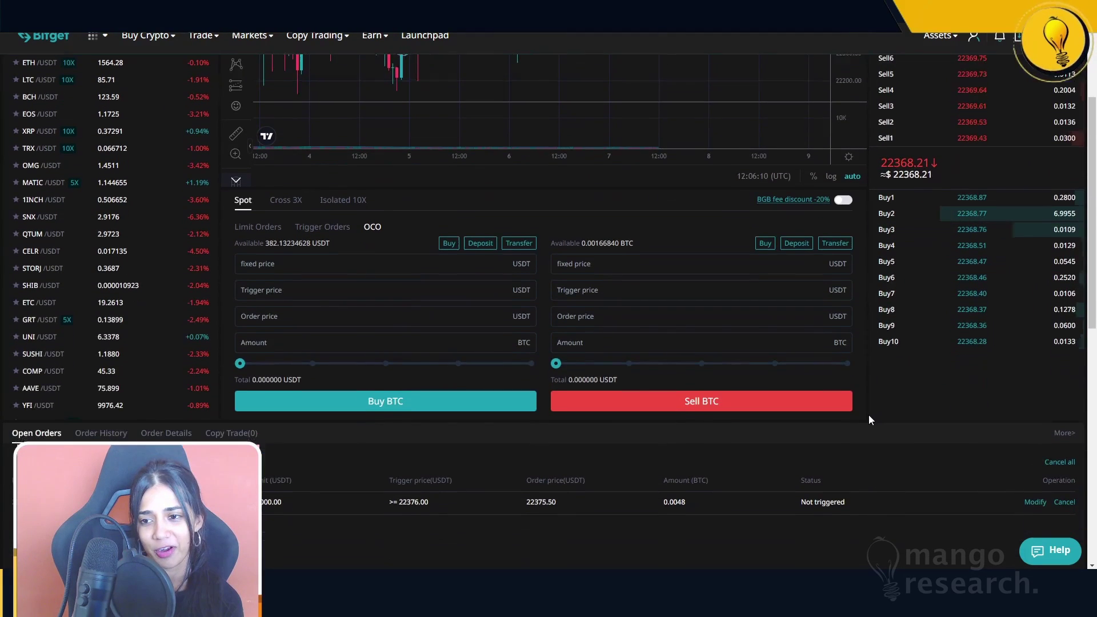
# Step: Show the open limit orders, check the OCO trigger order's price and compare it with the bids in the order book
pyautogui.scroll(-1, 872, 443)
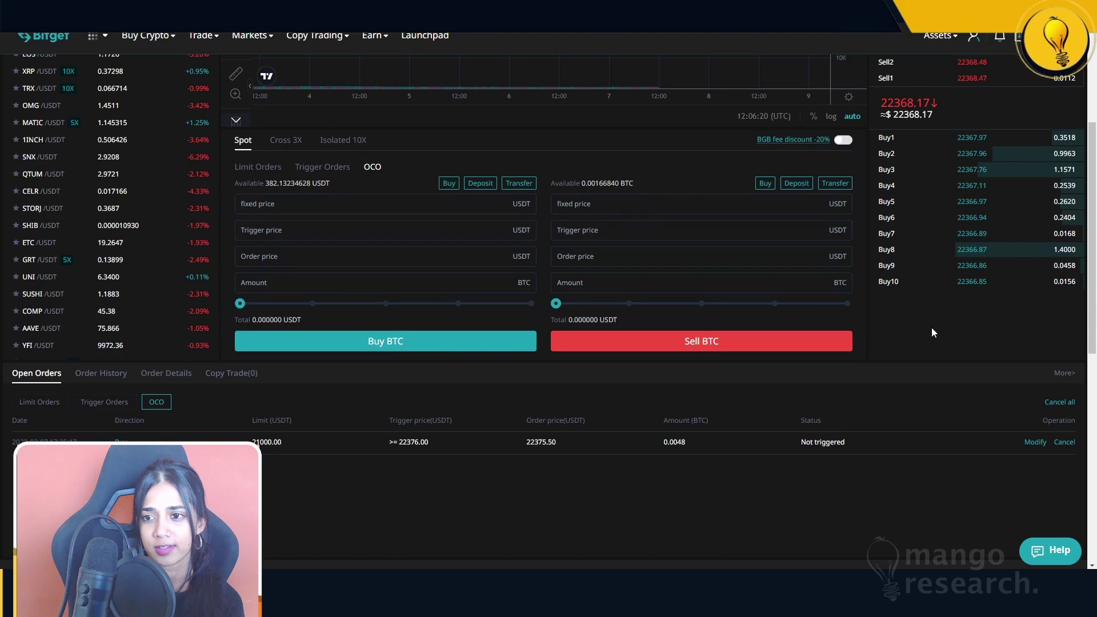
pyautogui.scroll(-1, 880, 366)
pyautogui.scroll(1, 872, 372)
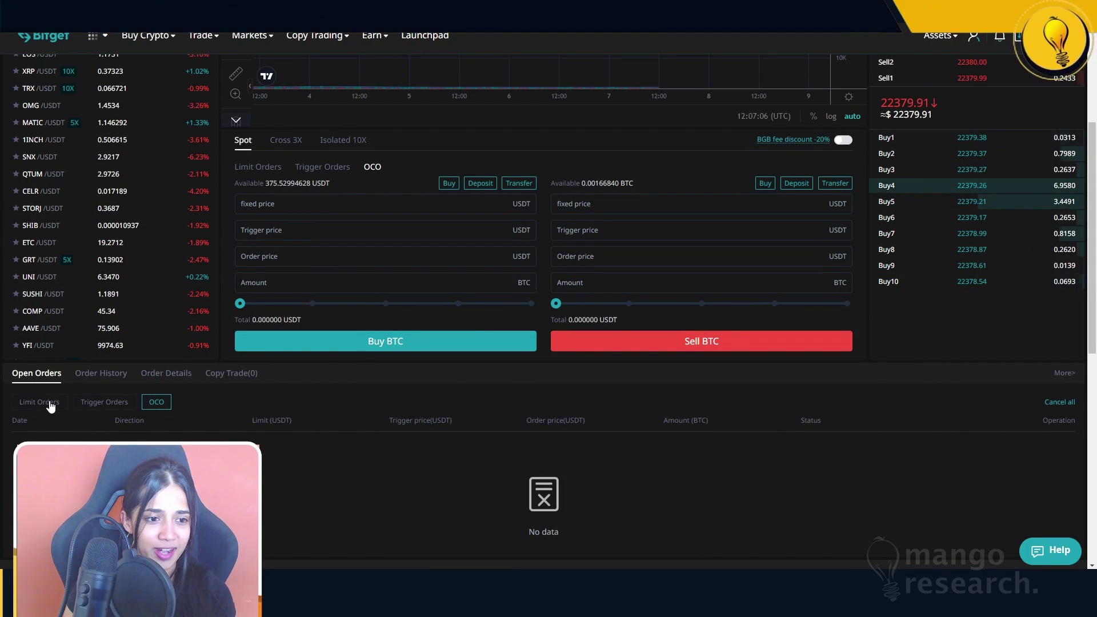
pyautogui.click(51, 406)
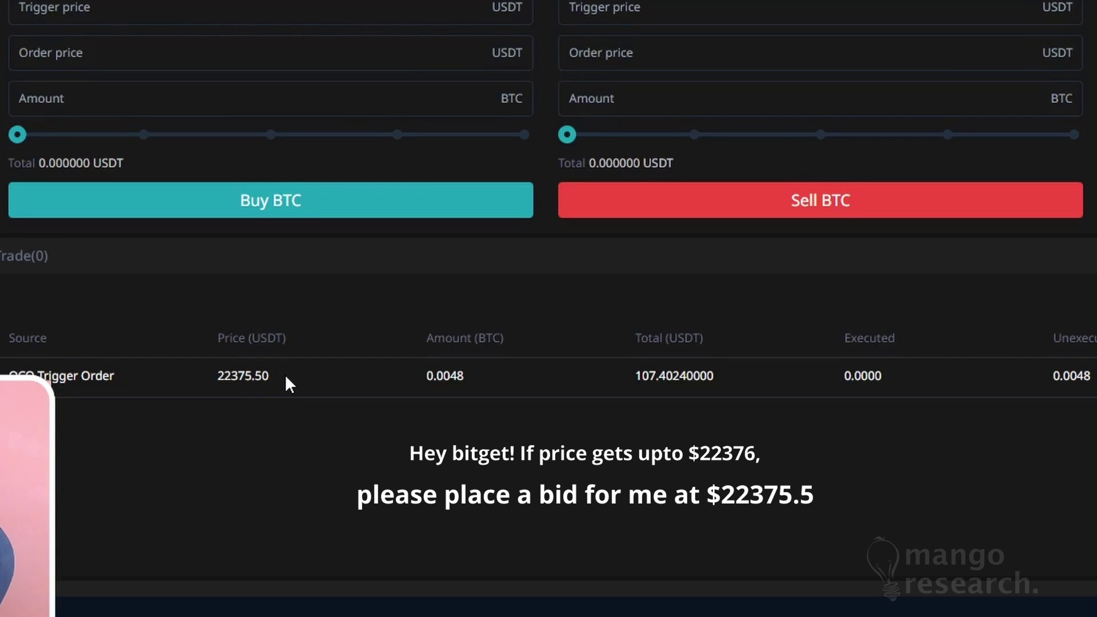
pyautogui.moveTo(278, 377); pyautogui.dragTo(233, 372)
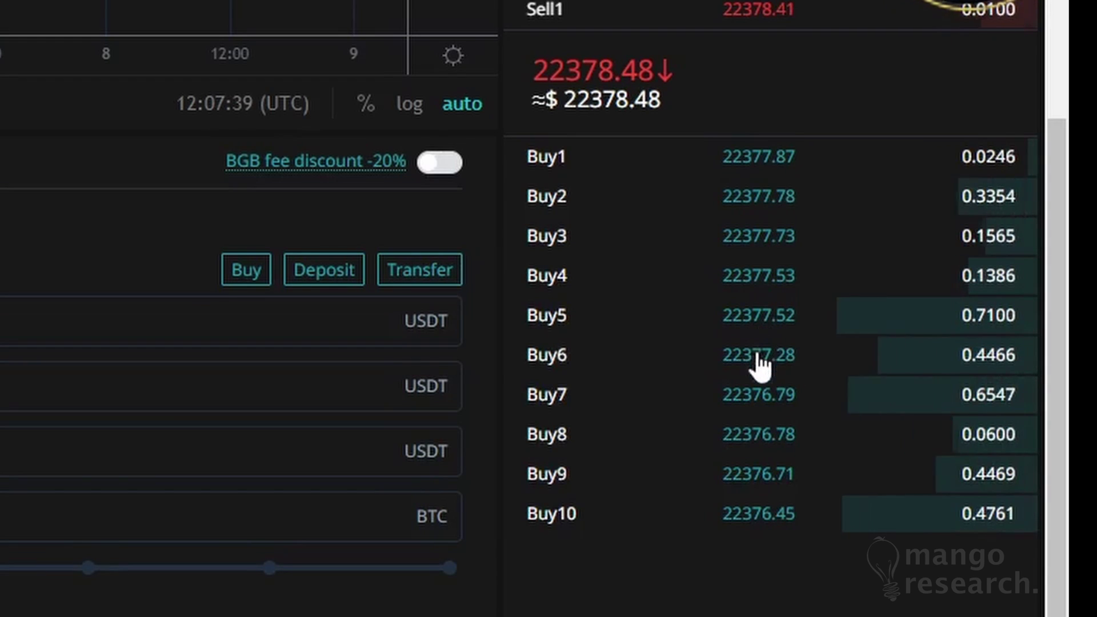
pyautogui.scroll(3, 717, 323)
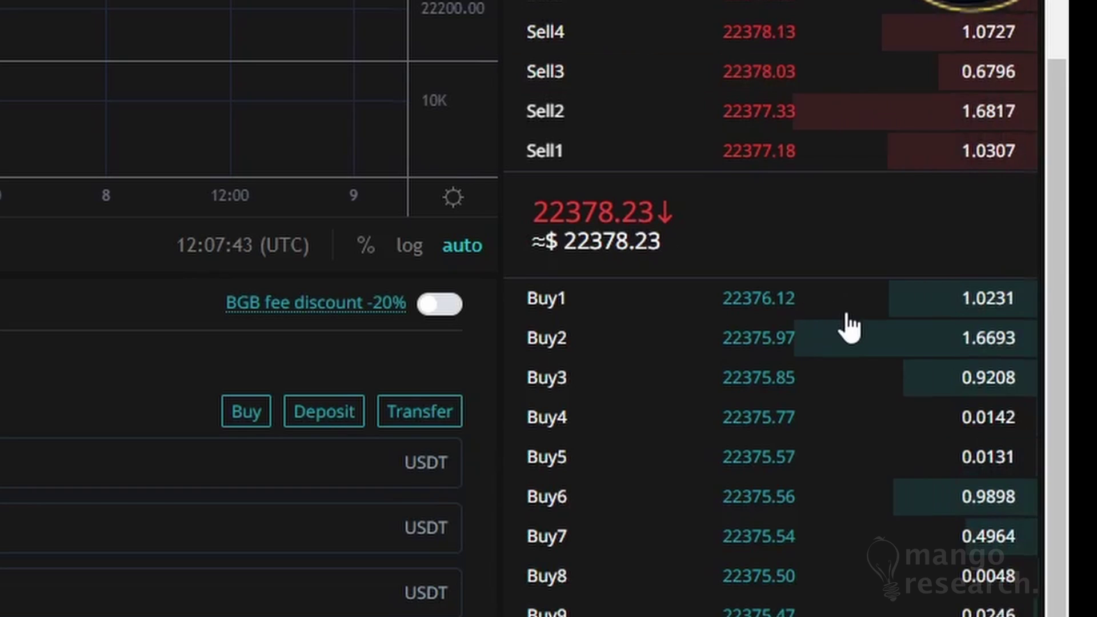
pyautogui.scroll(3, 849, 326)
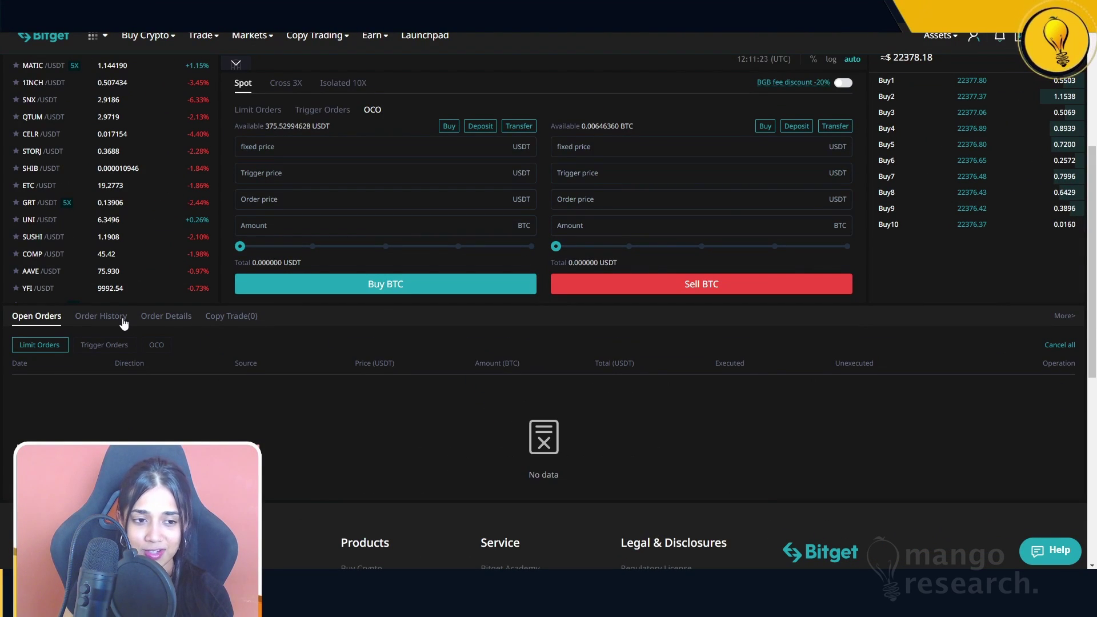
# Step: Open the limit order history and examine the price, source and status of the most recent OCO limit order
pyautogui.click(101, 316)
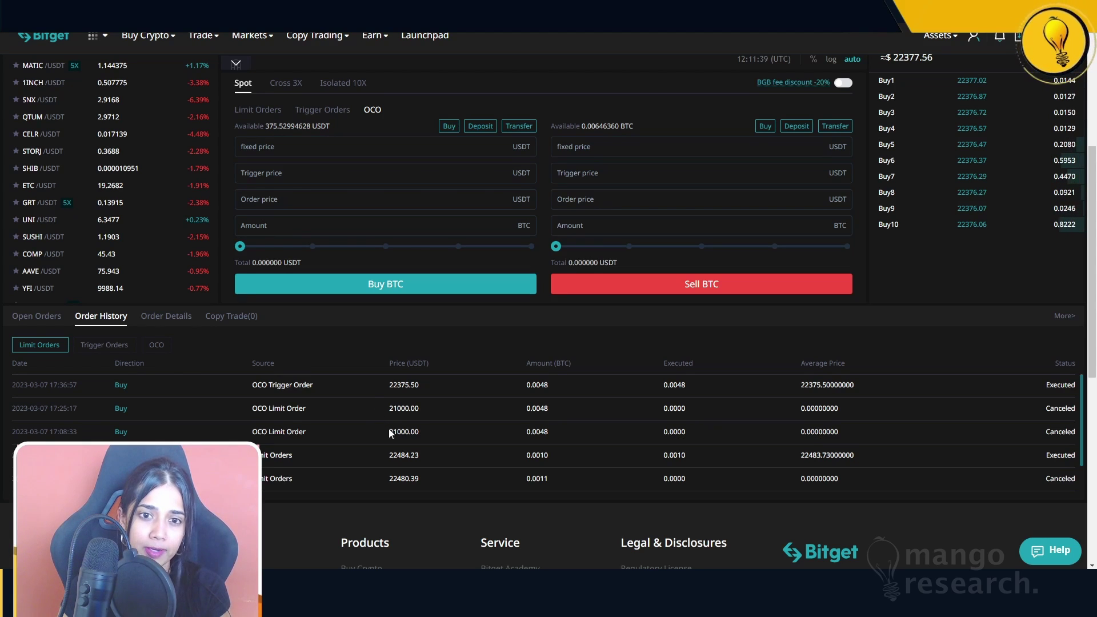
pyautogui.doubleClick(403, 408)
pyautogui.moveTo(403, 408); pyautogui.dragTo(308, 412)
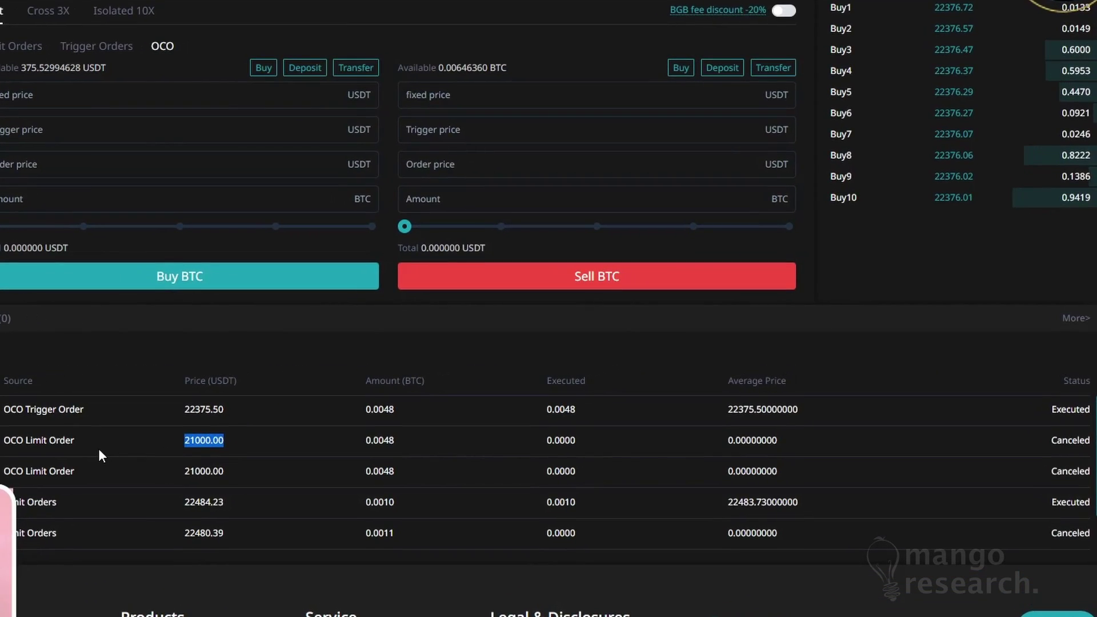
pyautogui.moveTo(77, 444); pyautogui.dragTo(26, 445)
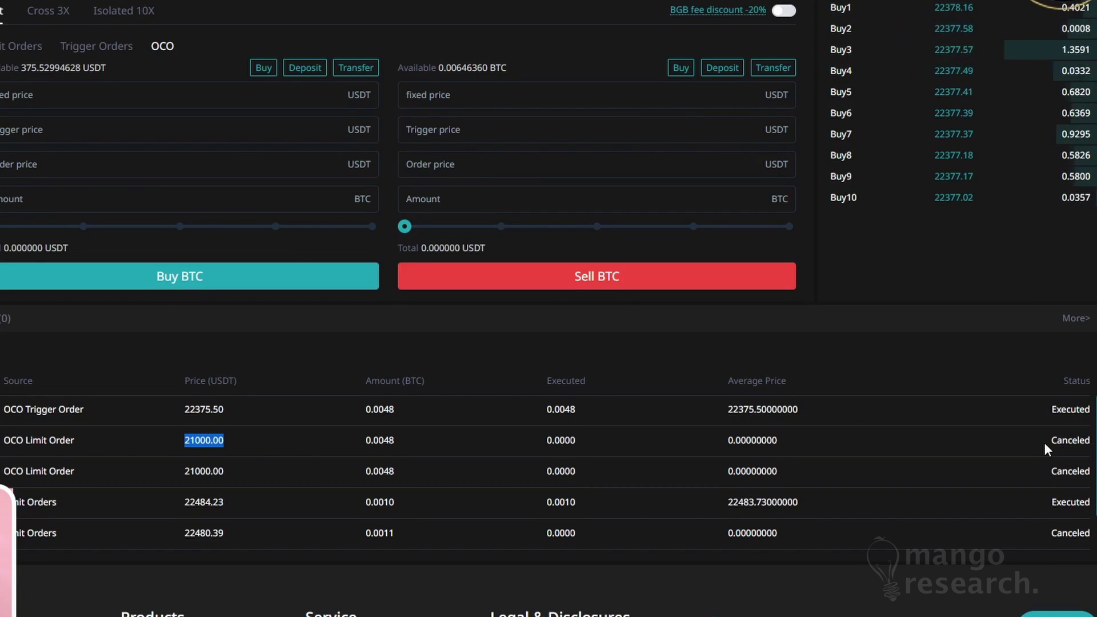
pyautogui.moveTo(1048, 441); pyautogui.dragTo(1091, 439)
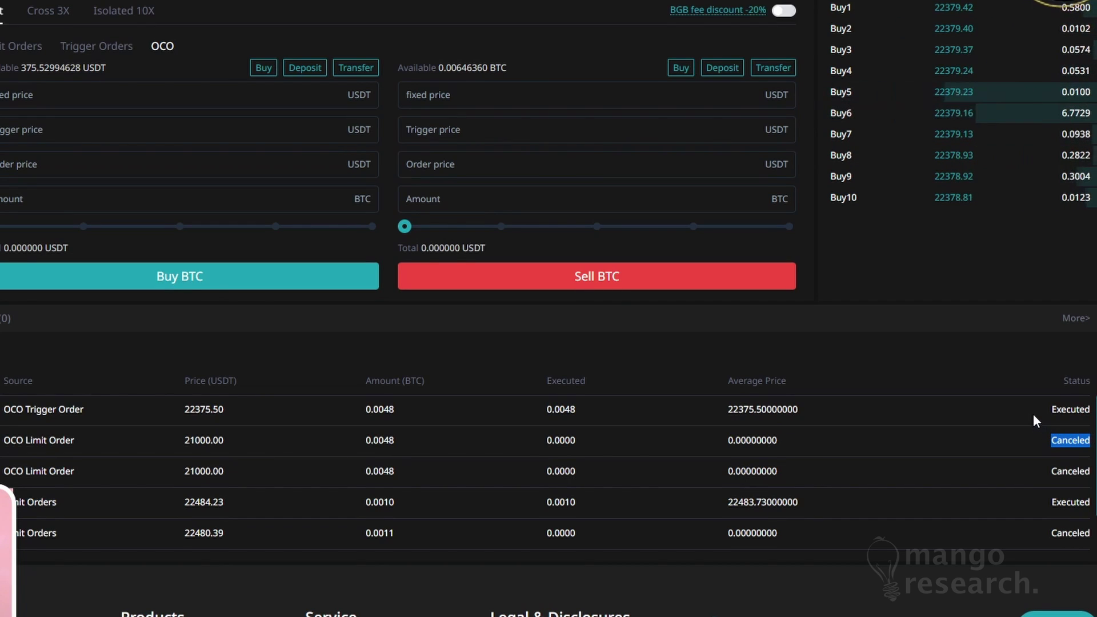
# Step: Examine the status, price and executed amount of the OCO trigger order in the order history
pyautogui.moveTo(1049, 409); pyautogui.dragTo(1063, 405)
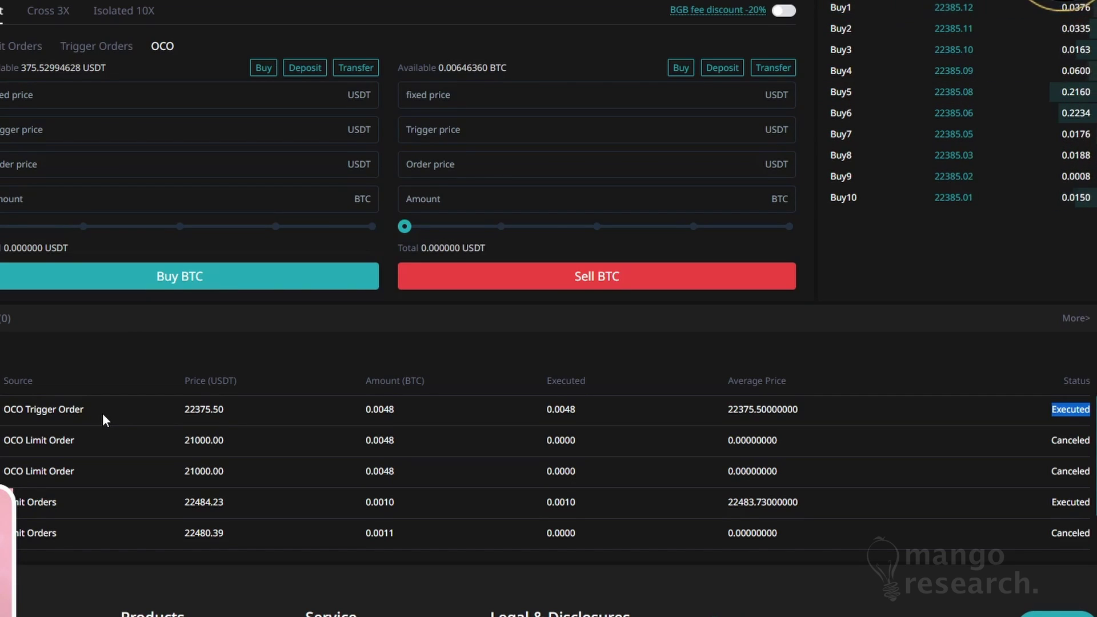
pyautogui.moveTo(232, 409); pyautogui.dragTo(181, 414)
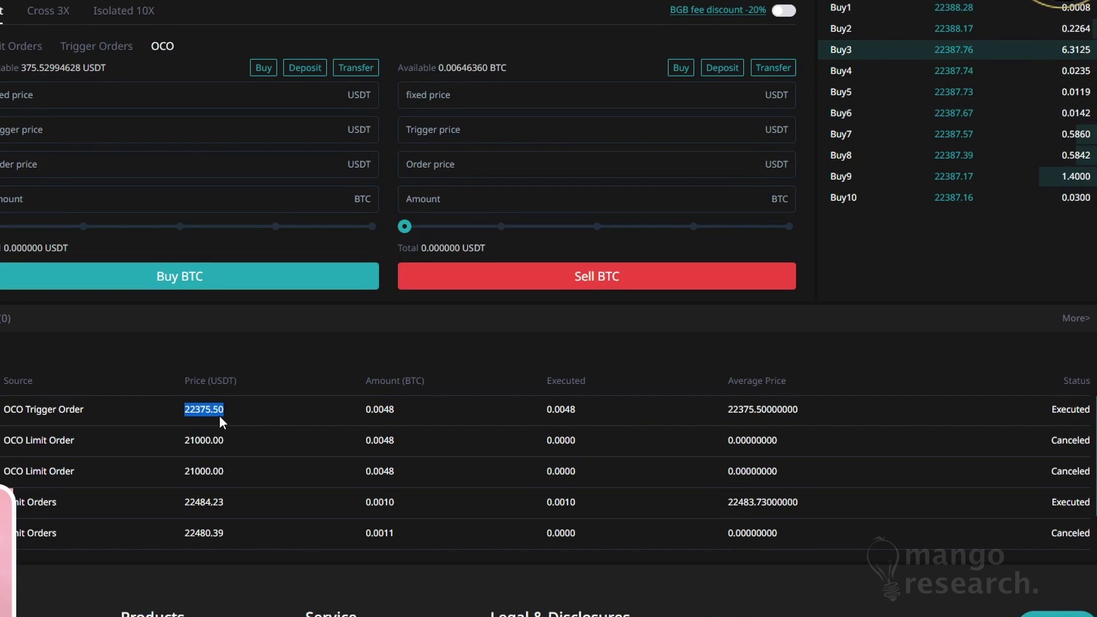
pyautogui.moveTo(1053, 423)
pyautogui.mouseDown()
pyautogui.moveTo(1076, 410)
pyautogui.moveTo(1074, 537)
pyautogui.moveTo(1088, 410)
pyautogui.moveTo(1055, 409)
pyautogui.mouseUp()
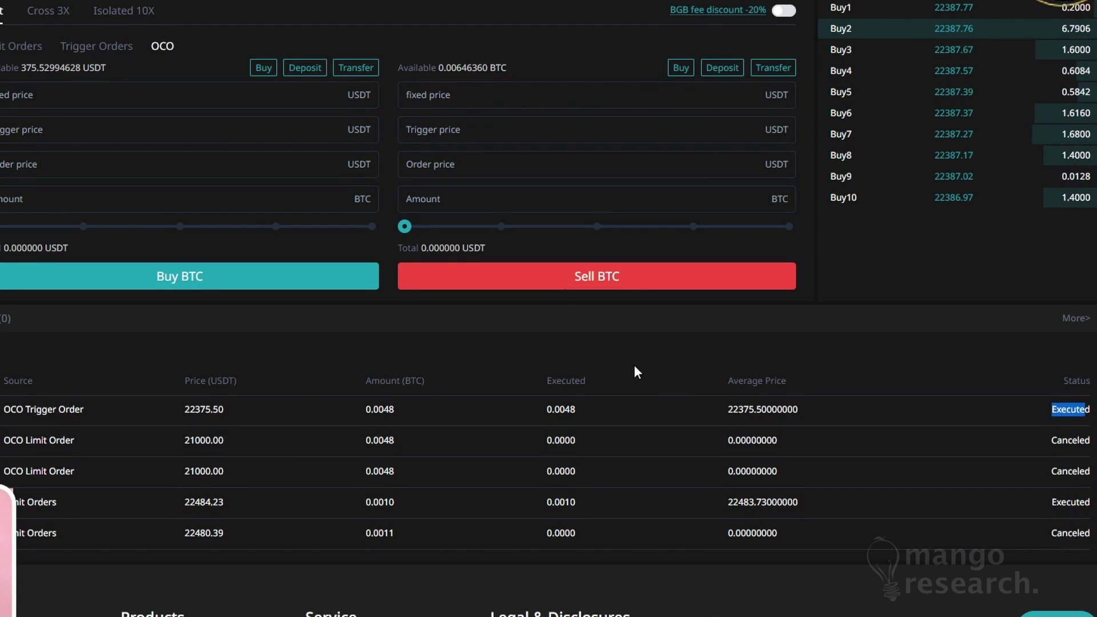
pyautogui.moveTo(584, 409); pyautogui.dragTo(551, 410)
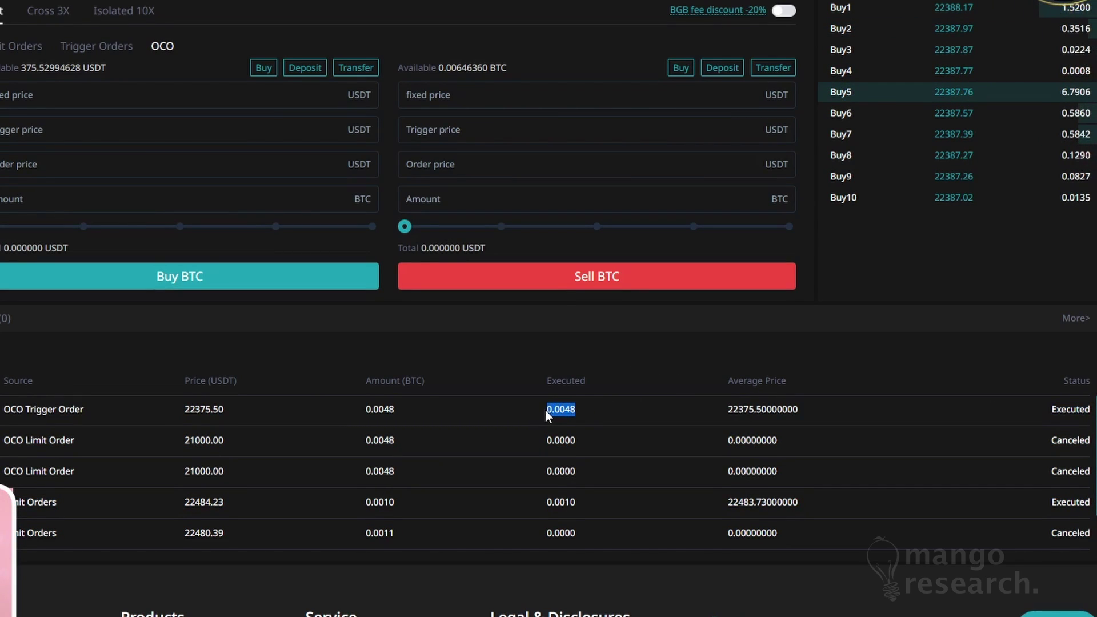